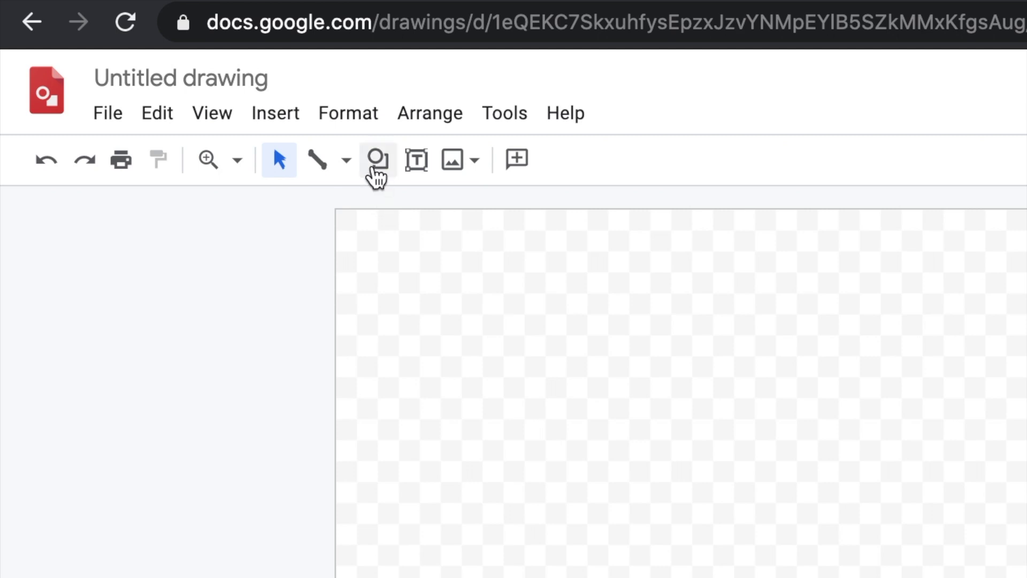
- Draw a large circle in the middle of the canvas and fill it with white
click(376, 170)
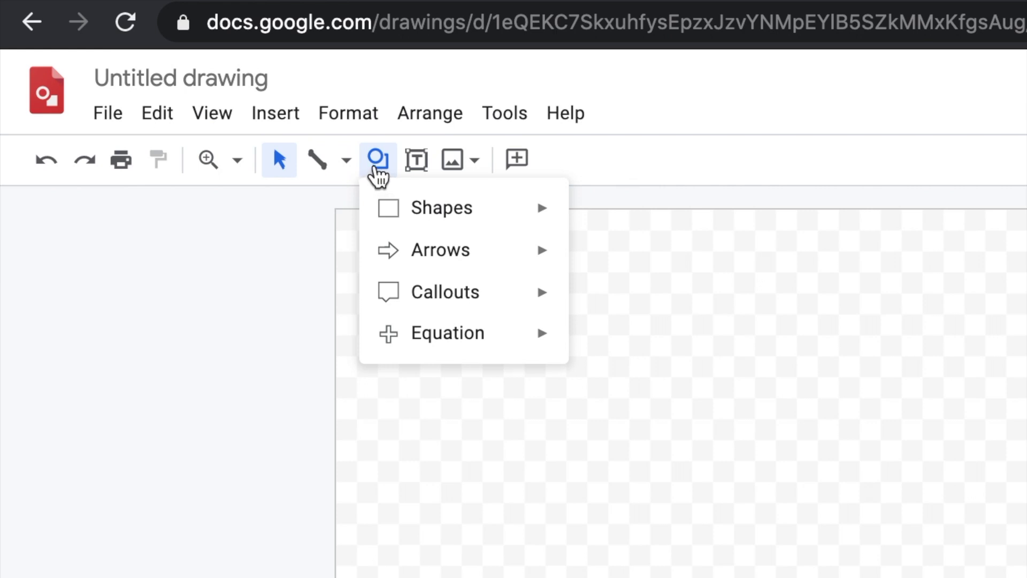
mouse_move(399, 212)
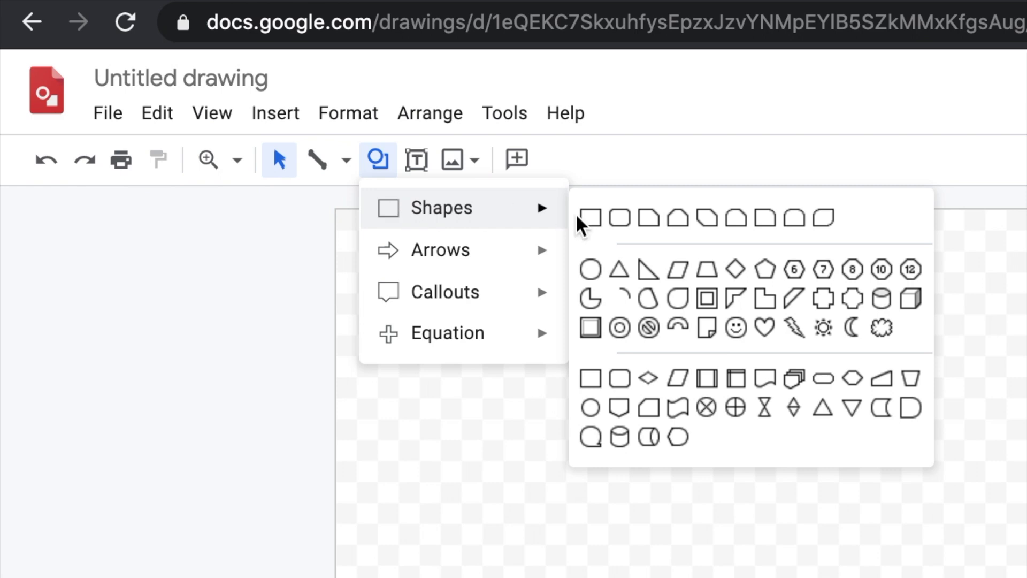
click(590, 270)
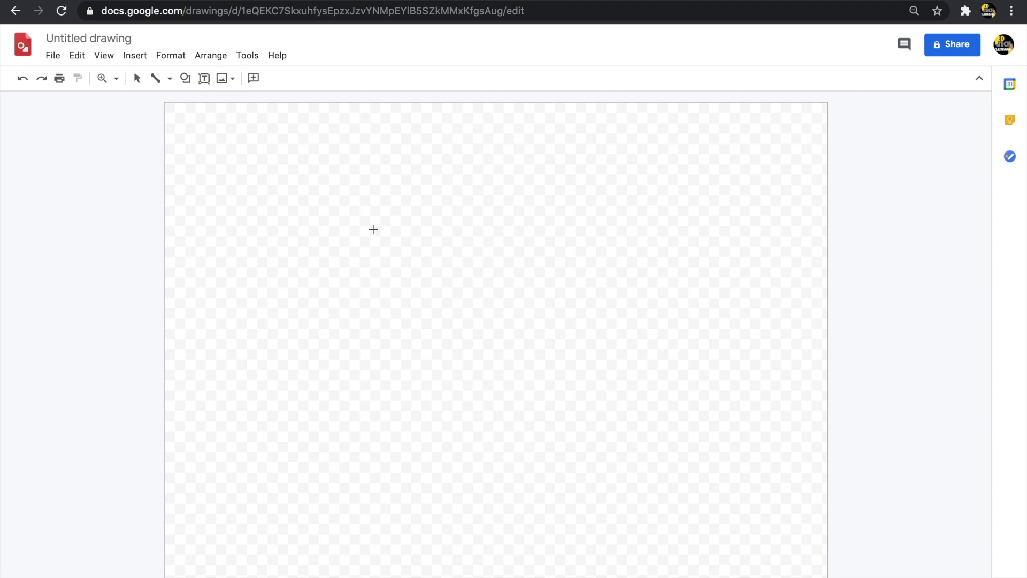
drag(374, 229, 594, 448)
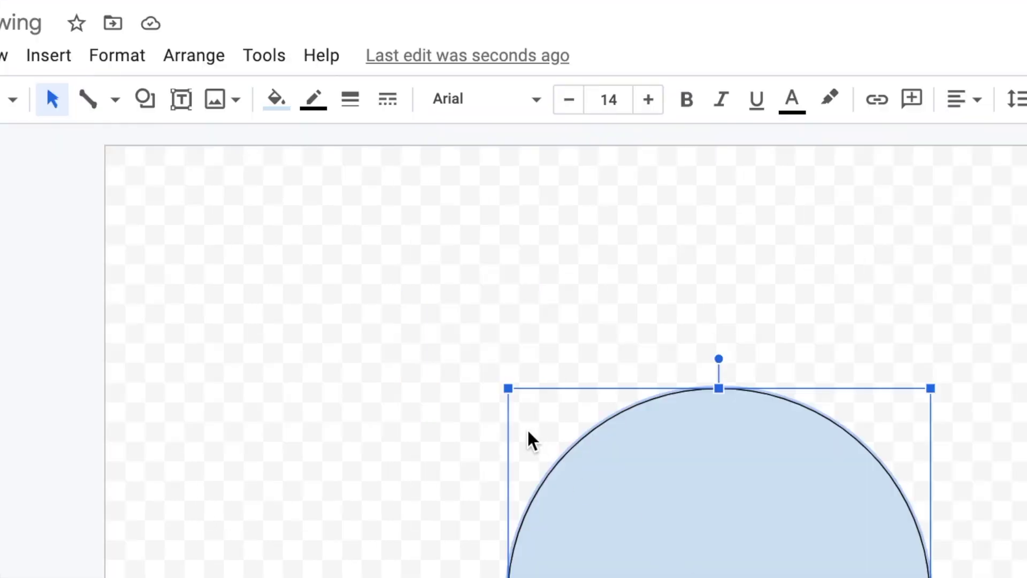
click(276, 99)
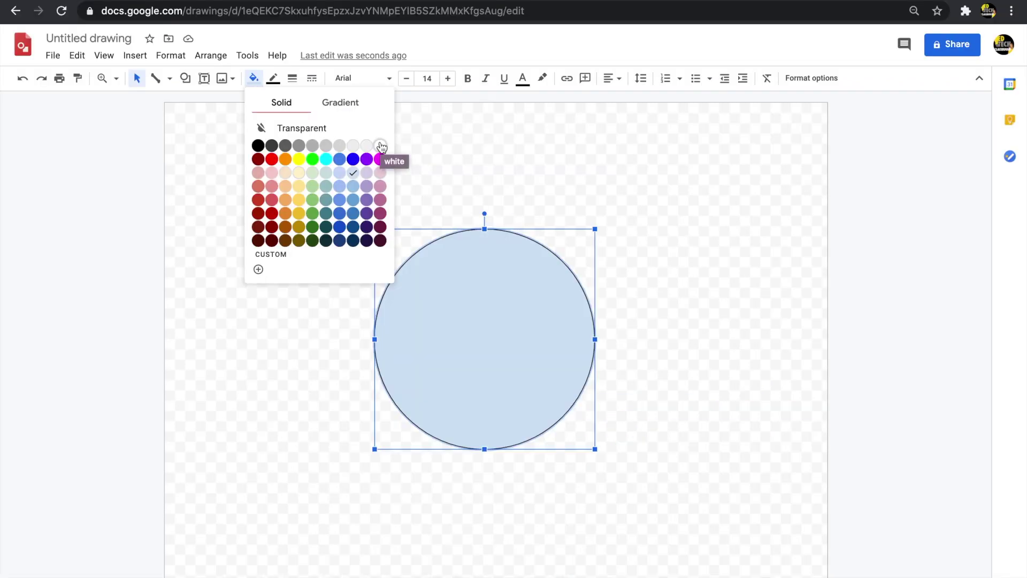
click(380, 145)
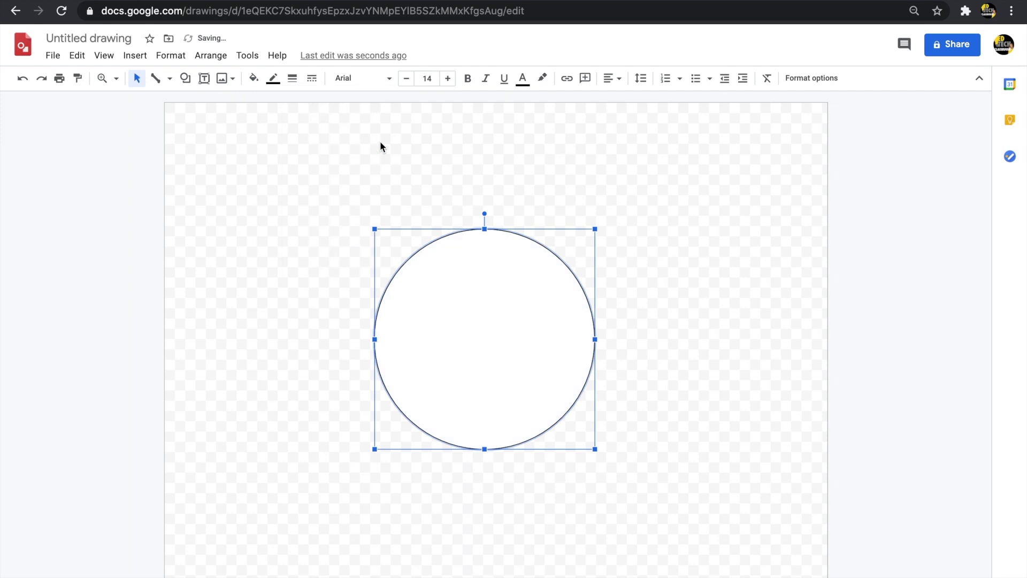
click(380, 143)
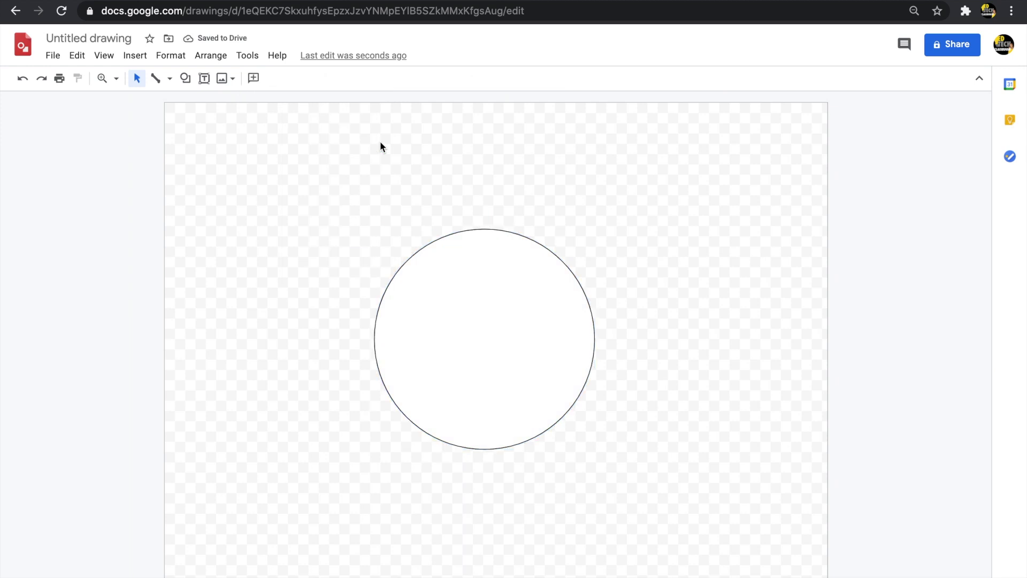
- Set the circle's border color to dark cornflower blue 2 and its border weight to 4px
click(445, 289)
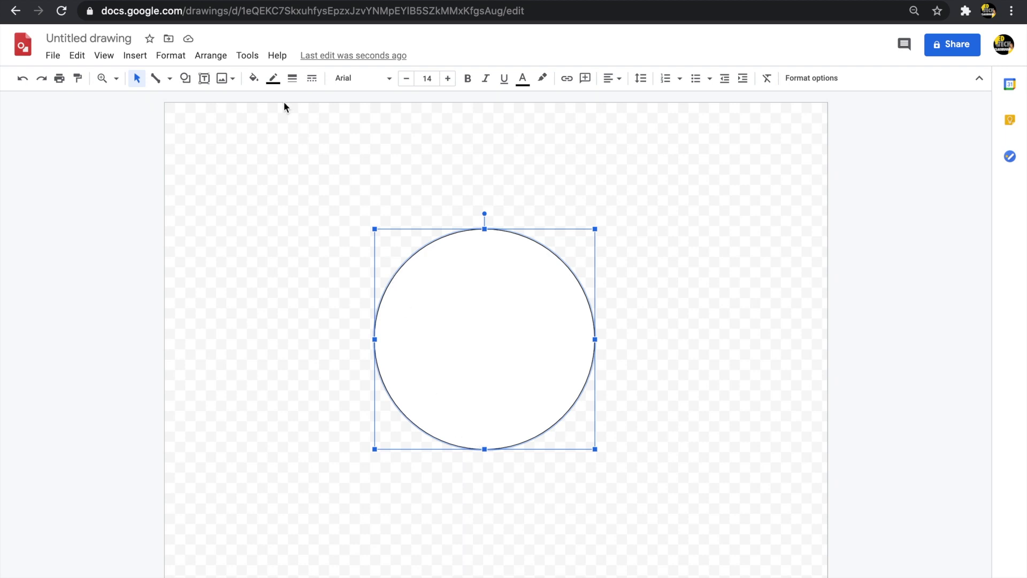
click(273, 79)
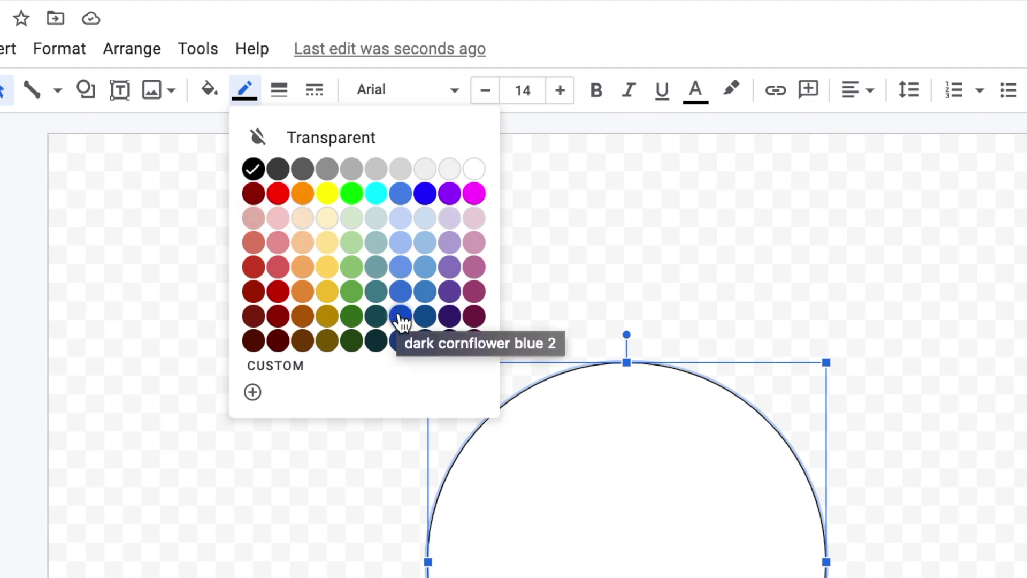
click(401, 321)
click(400, 319)
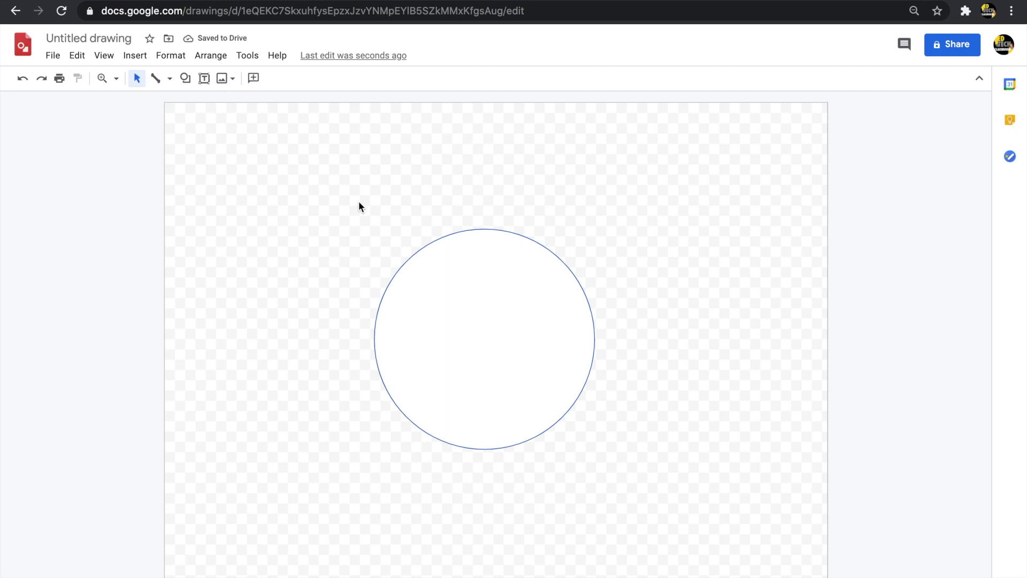
click(456, 278)
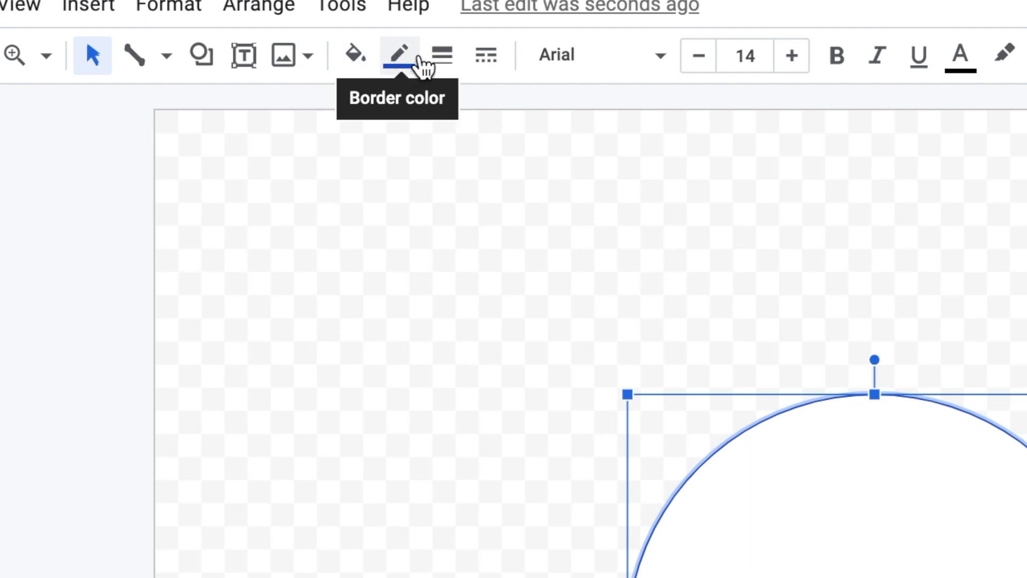
click(449, 68)
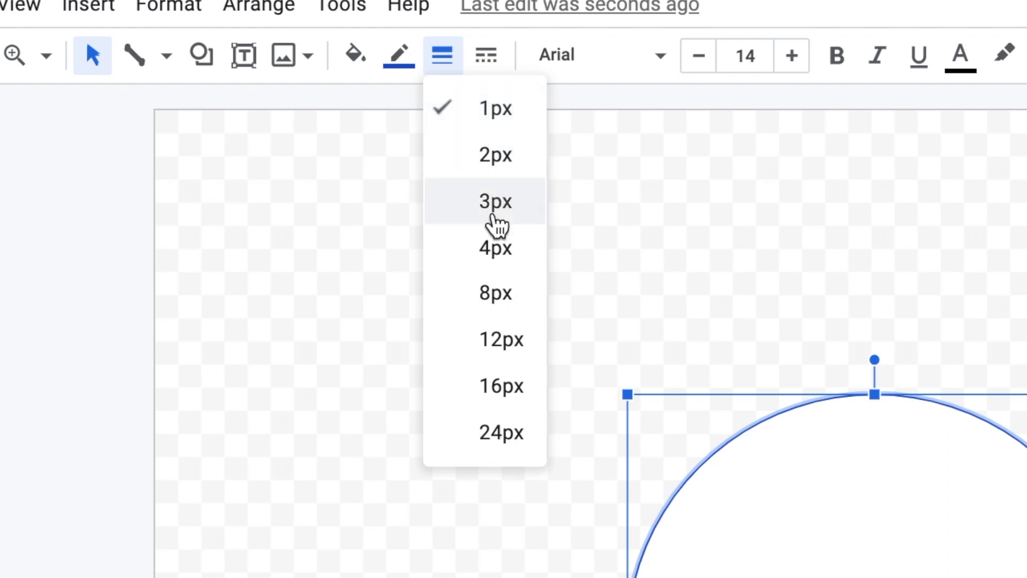
click(497, 235)
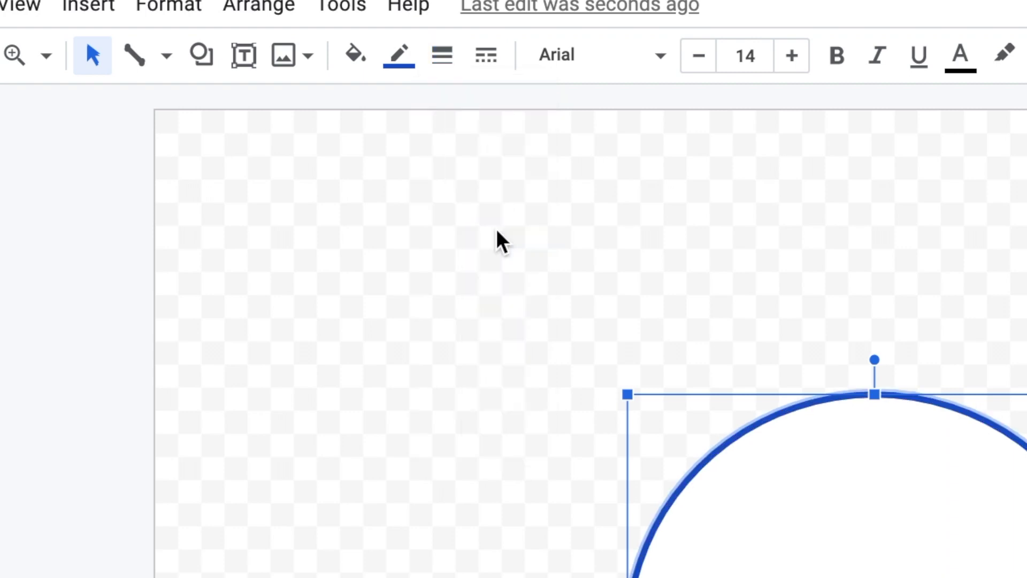
click(498, 238)
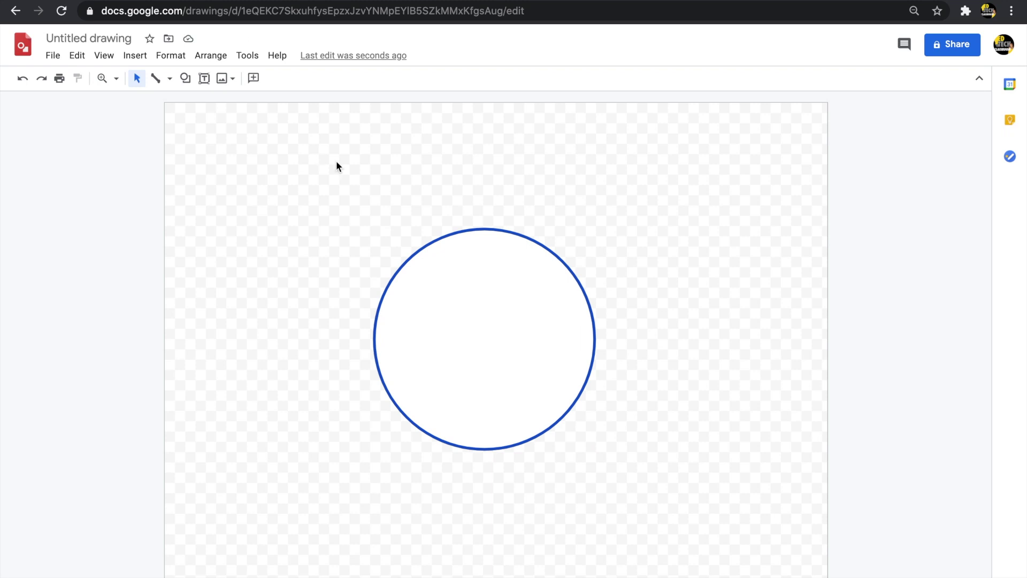
click(456, 251)
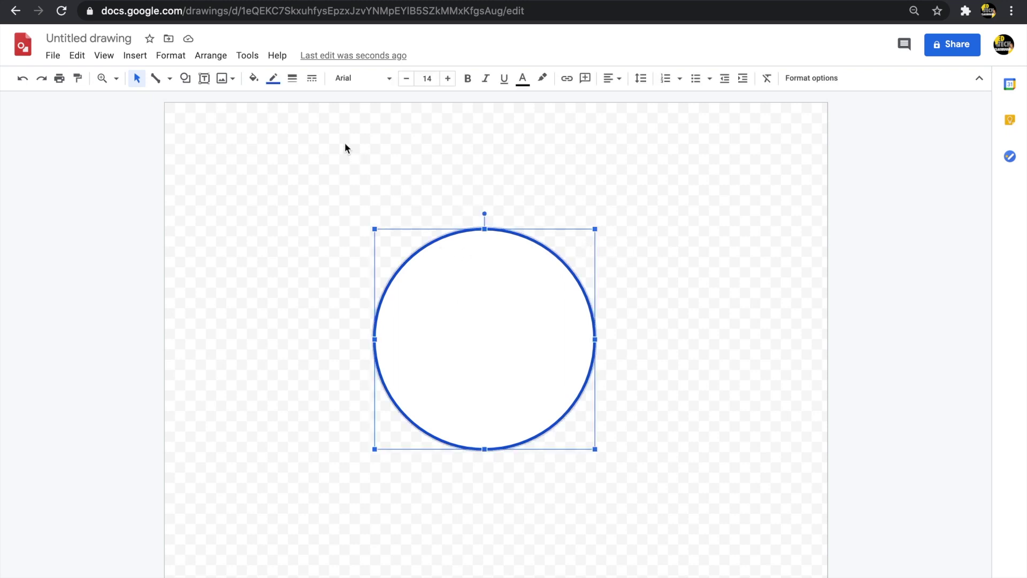
click(312, 79)
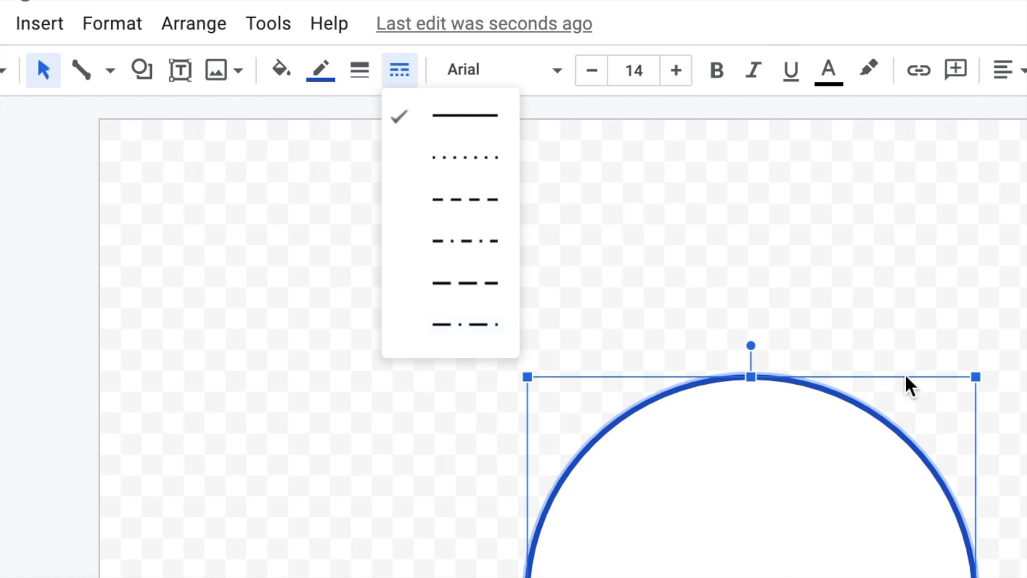
click(1004, 349)
click(835, 498)
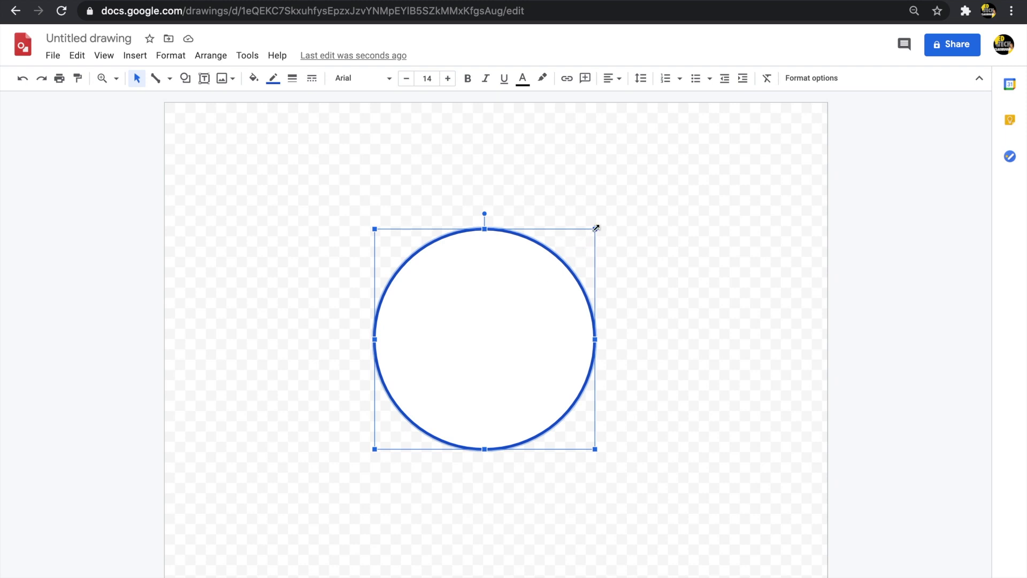
- Shrink the circle slightly and move it down the canvas to form the snowman's base
mouse_move(596, 228)
mouse_down()
mouse_move(707, 168)
mouse_move(549, 260)
mouse_move(656, 177)
mouse_move(557, 227)
mouse_move(579, 218)
mouse_move(549, 243)
mouse_move(475, 268)
mouse_move(480, 188)
mouse_move(466, 188)
mouse_move(594, 179)
mouse_move(681, 299)
mouse_move(464, 324)
mouse_move(468, 281)
mouse_move(503, 294)
mouse_move(647, 177)
mouse_move(697, 152)
mouse_move(523, 277)
mouse_move(563, 257)
mouse_up()
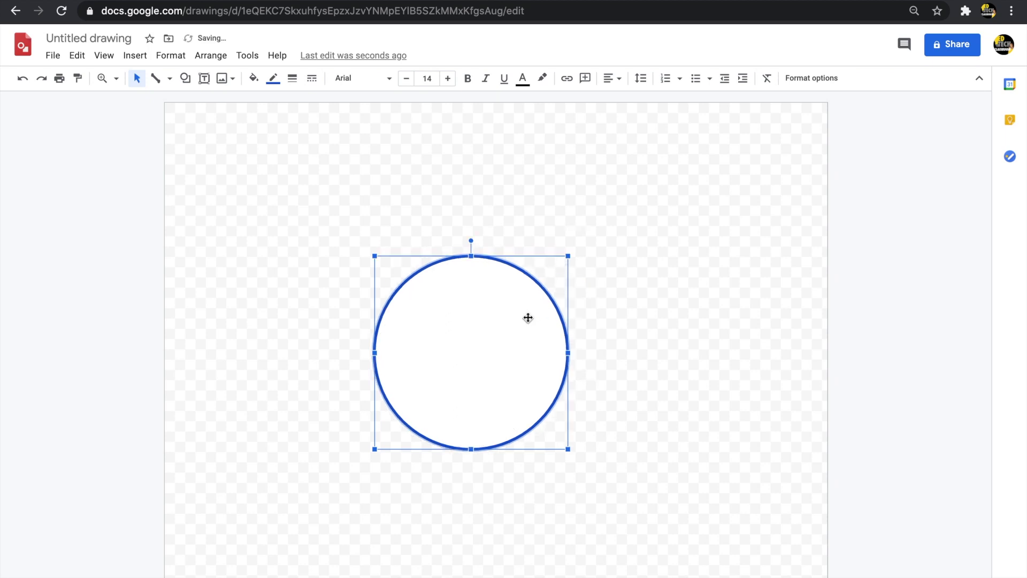
drag(521, 317, 530, 392)
click(654, 343)
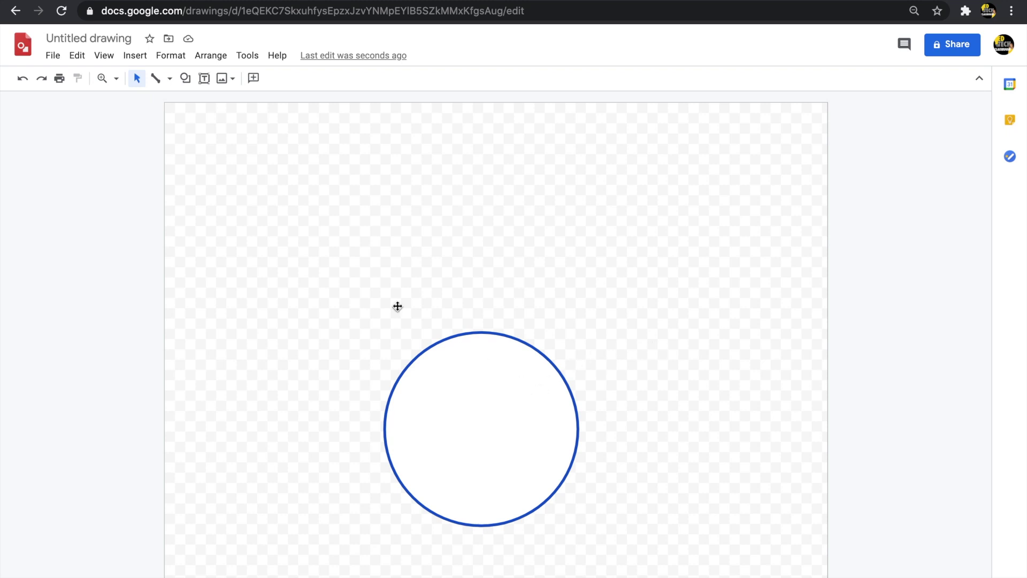
- Duplicate the base circle, shrink the copy, and center it overlapping the top of the base as the snowman's middle section
click(477, 376)
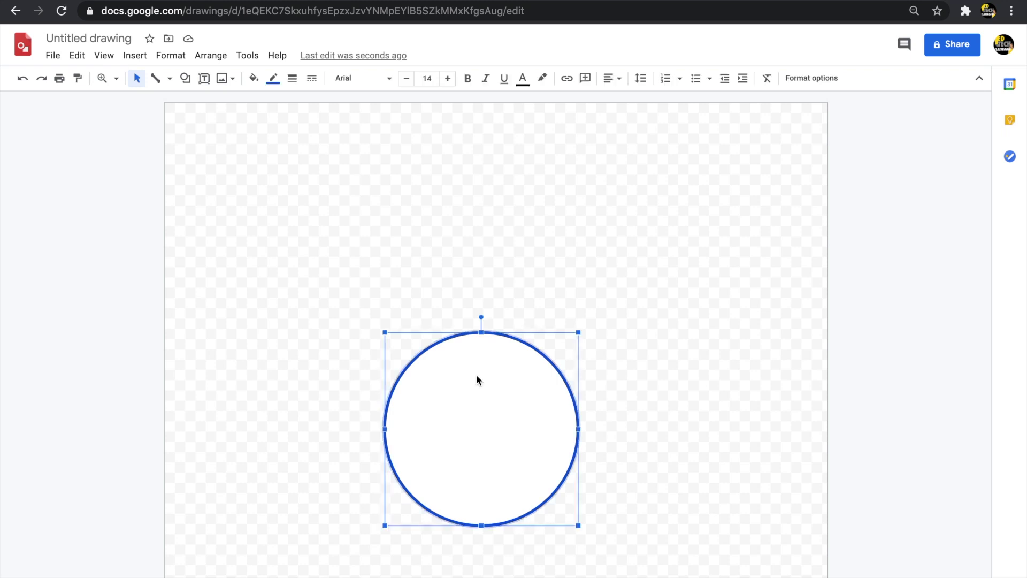
key(ctrl+d)
drag(486, 375, 481, 245)
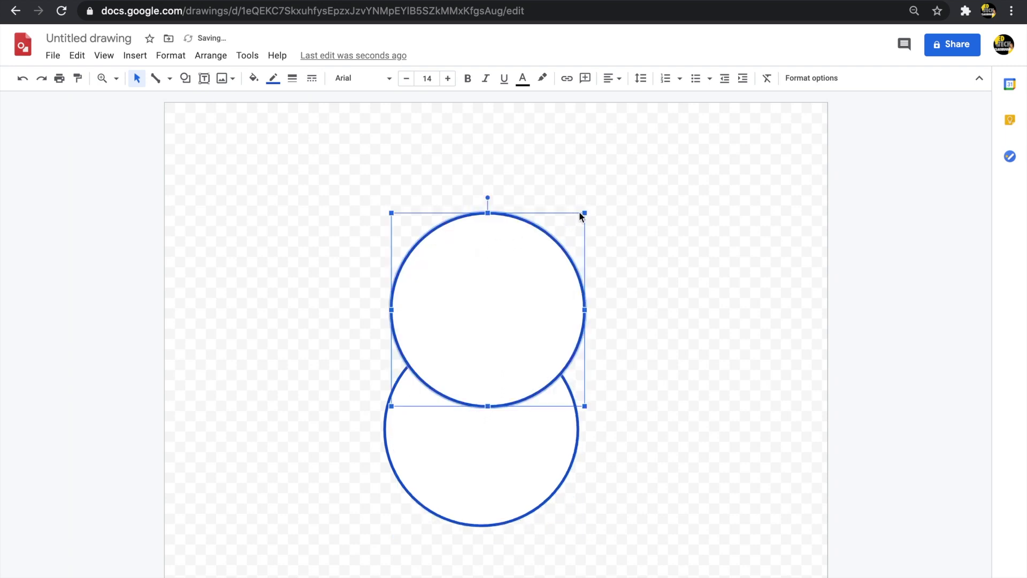
drag(587, 211, 536, 260)
drag(487, 326, 504, 318)
click(637, 292)
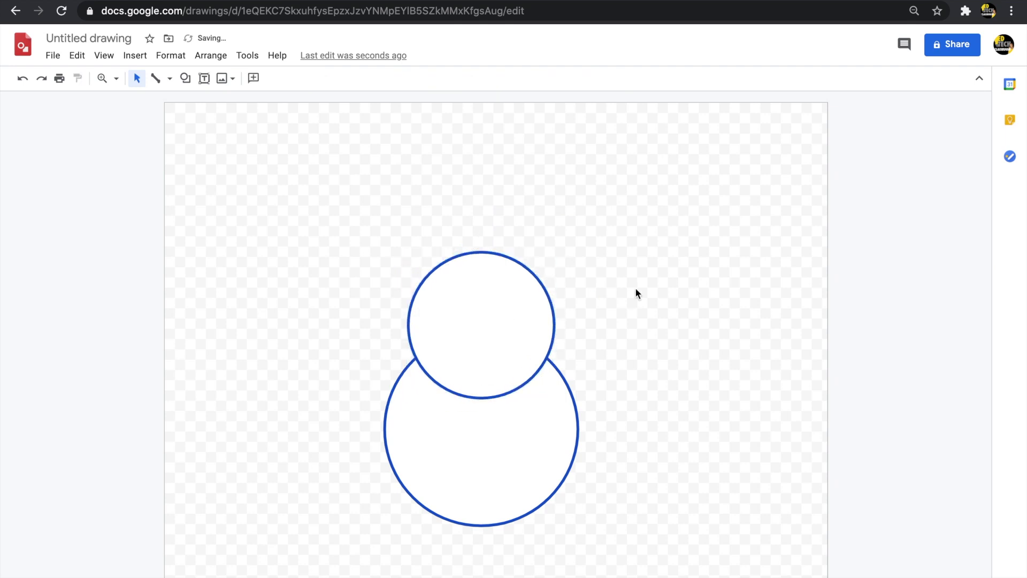
- Add another copy of the base circle, shrink it further, and center it atop the middle section as the snowman's head
key(ctrl+v)
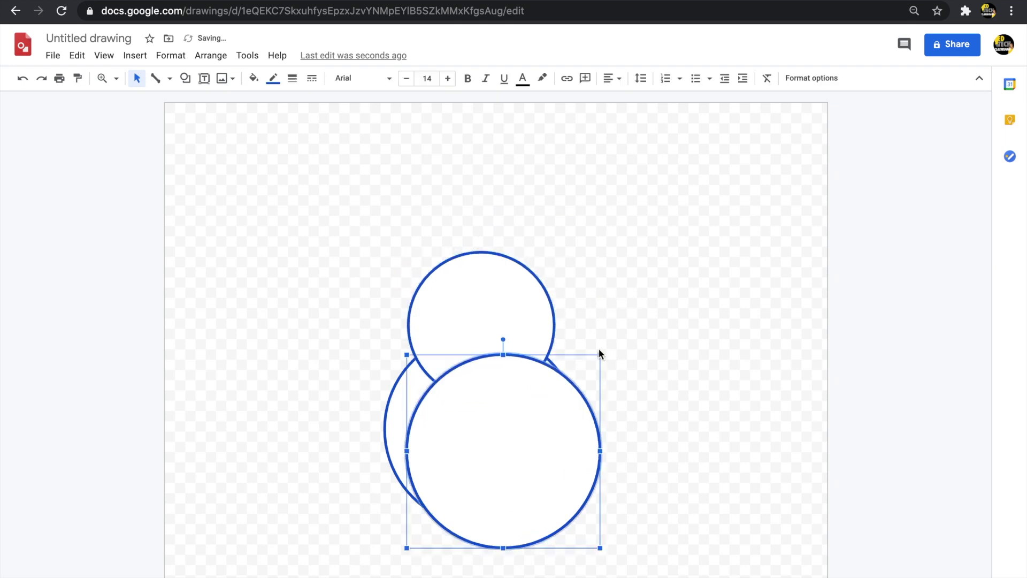
drag(600, 355, 511, 443)
drag(483, 484, 506, 225)
click(633, 302)
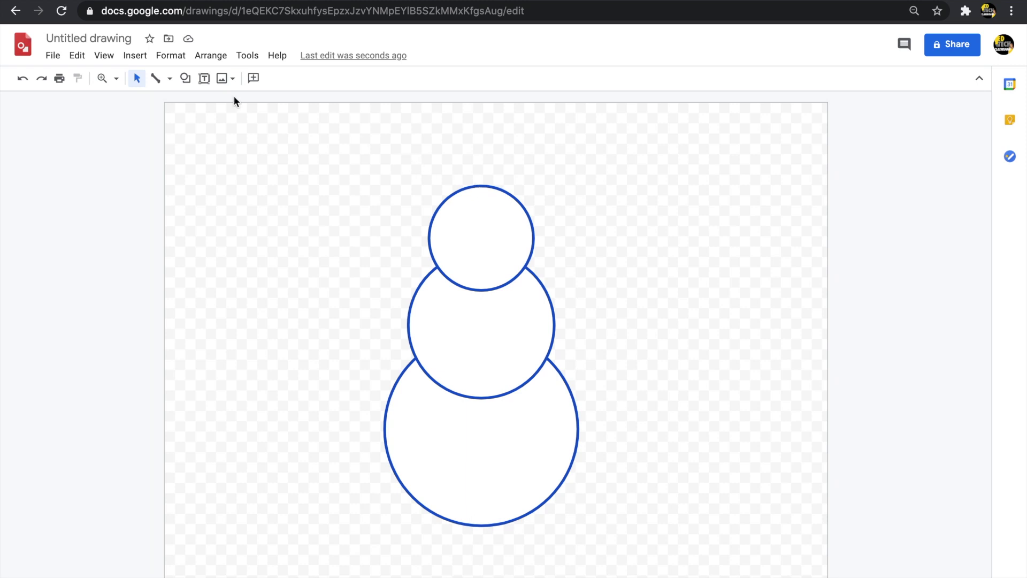
- Draw a tall, narrow triangle in the empty area to the upper left of the snowman for its nose
click(182, 78)
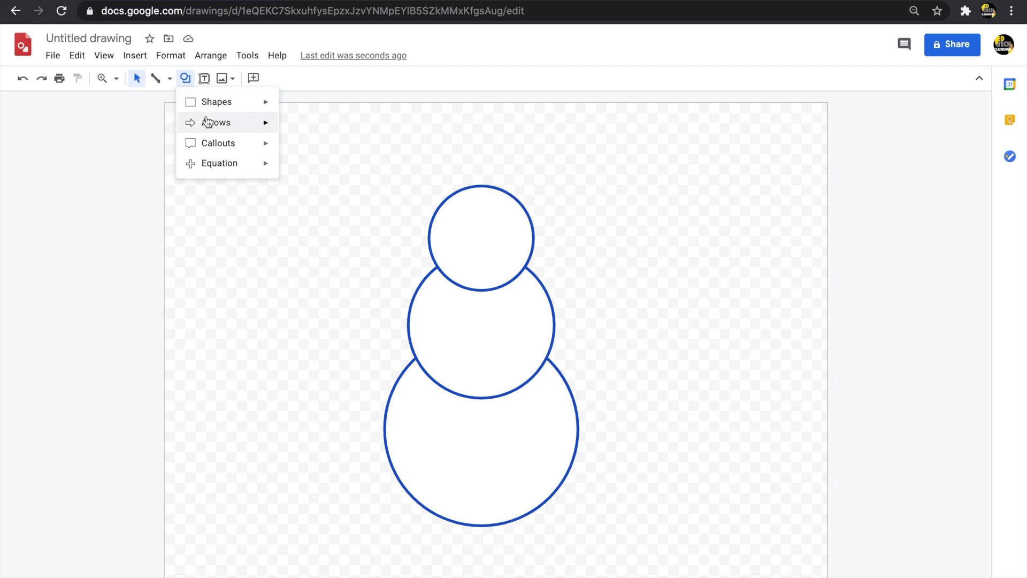
mouse_move(201, 110)
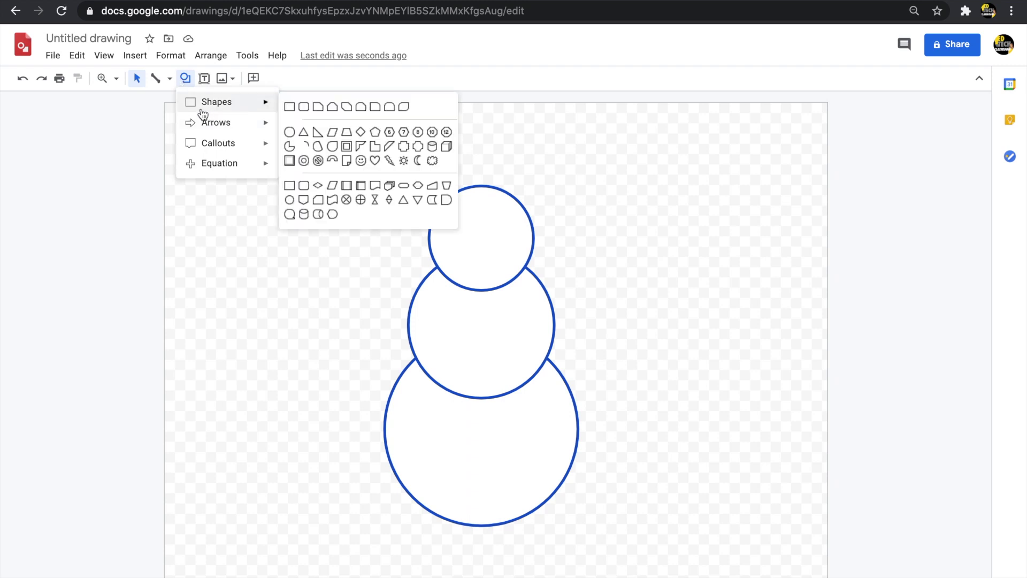
click(299, 132)
drag(273, 172, 287, 218)
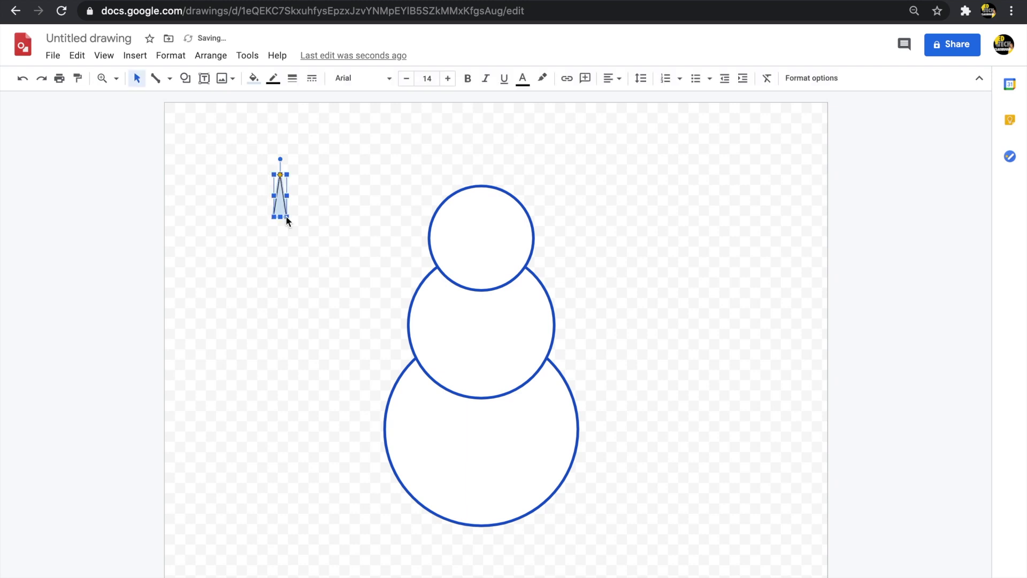
click(287, 242)
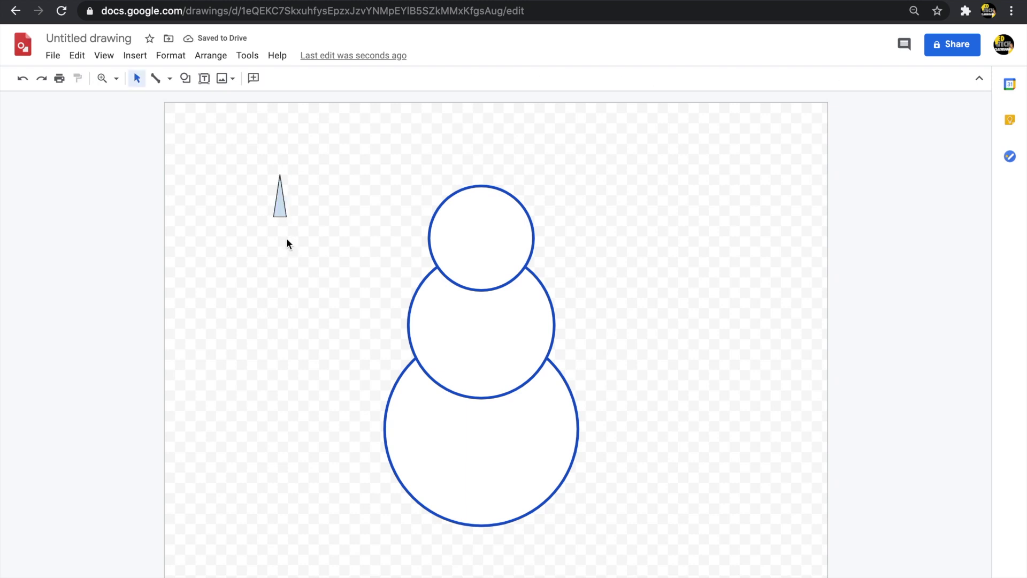
- Fill the narrow triangle with orange and thicken its black border
click(277, 214)
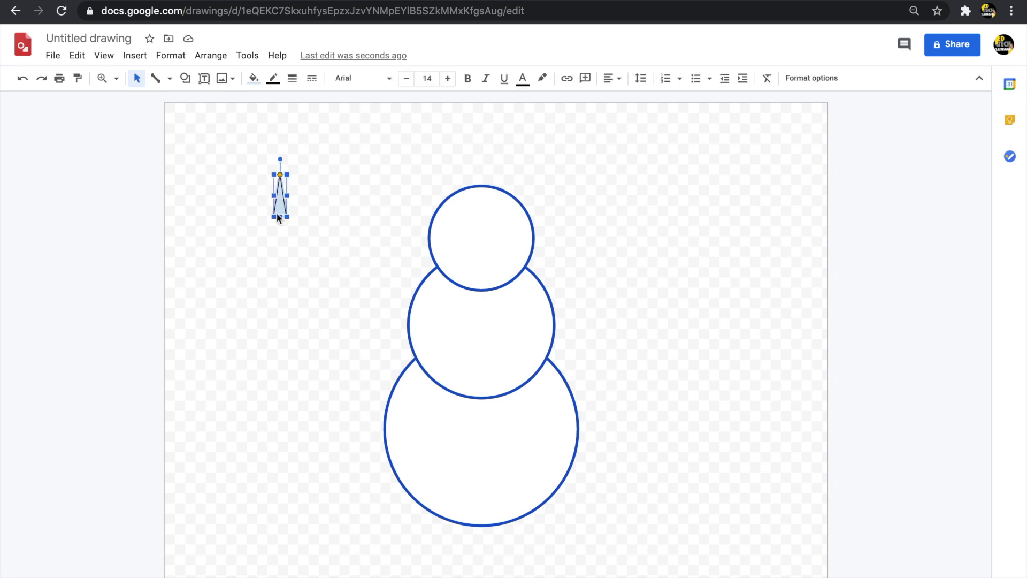
click(253, 81)
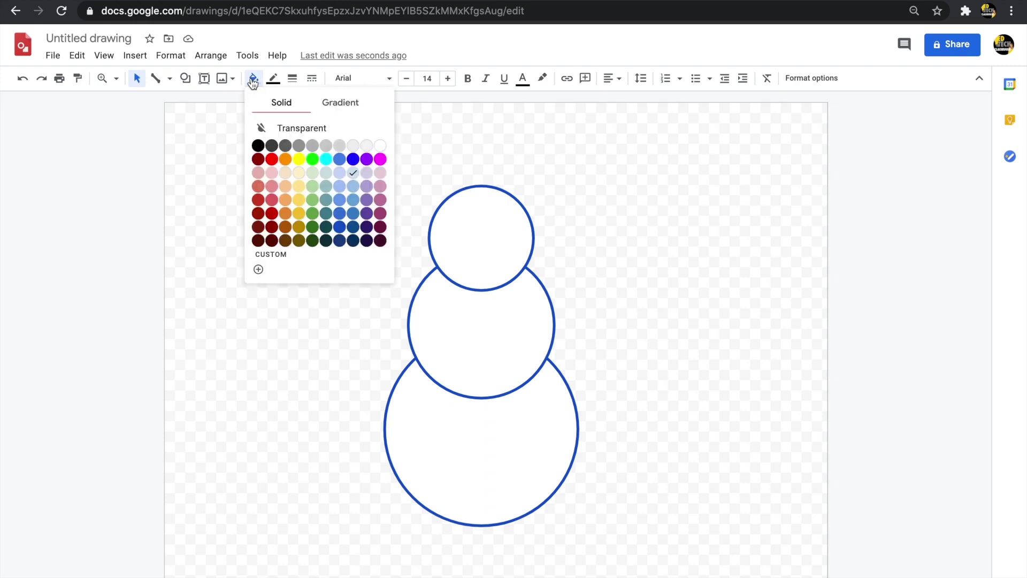
click(286, 159)
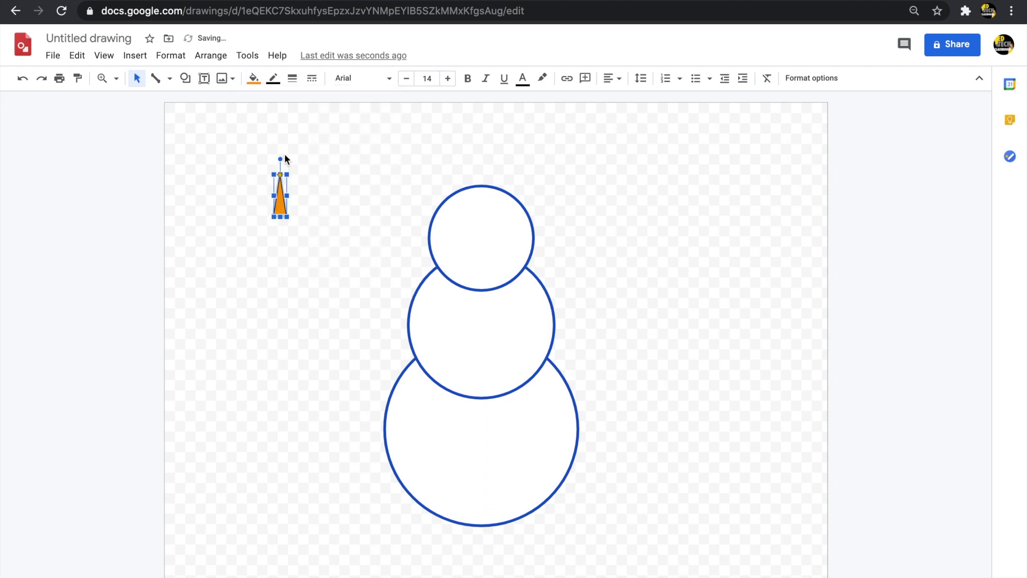
click(273, 80)
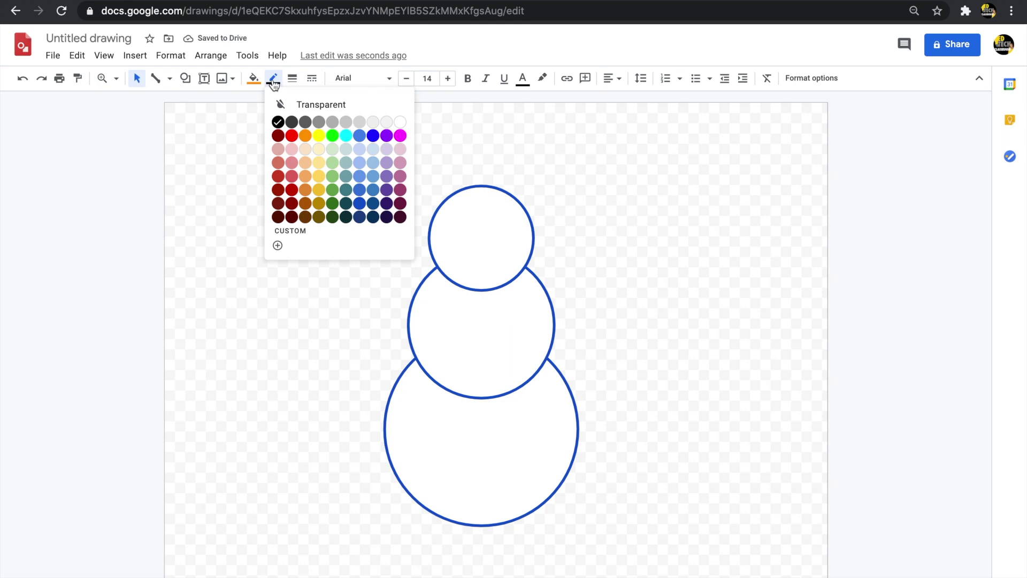
click(273, 82)
click(293, 80)
click(296, 121)
click(312, 191)
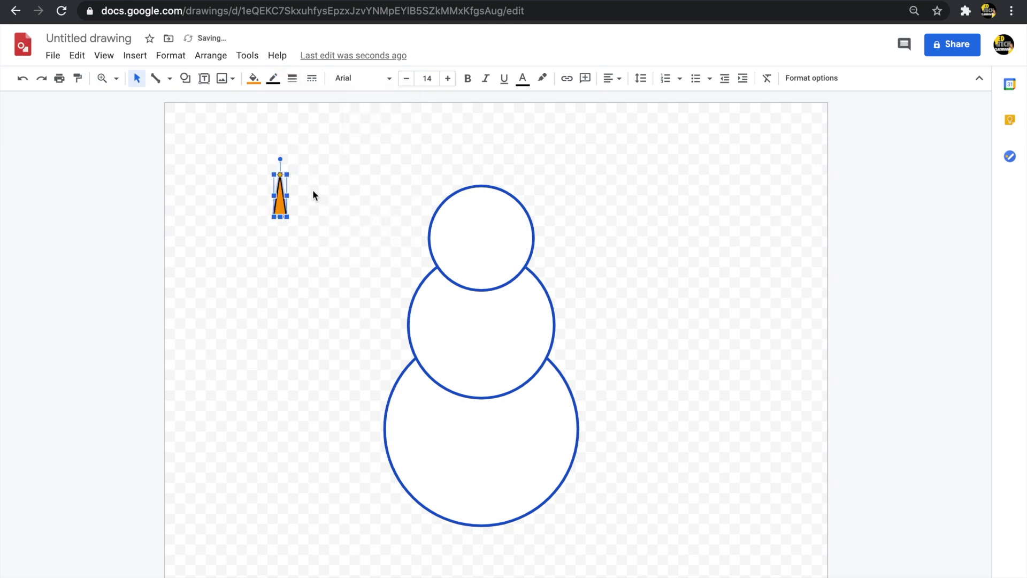
- Rotate the orange triangle 90 degrees counterclockwise so that its tip points left
click(279, 213)
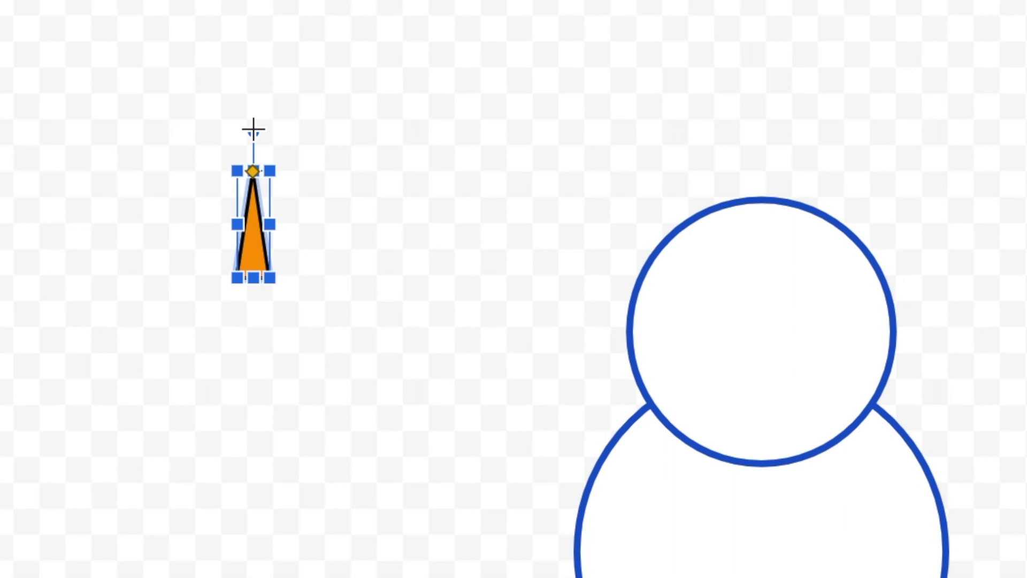
drag(253, 130, 154, 225)
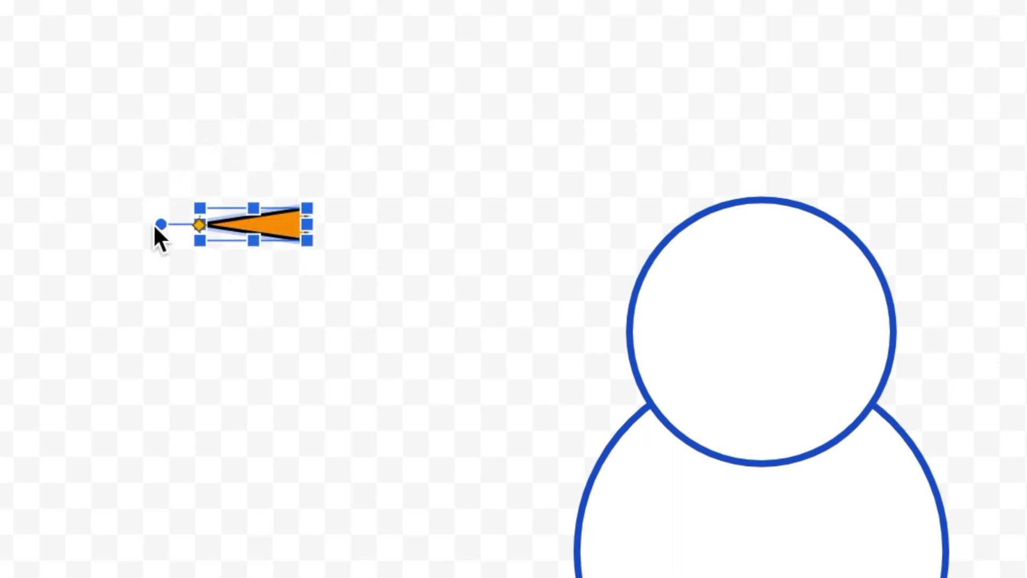
- Place the orange triangle nose on the snowman's head, with its wide end at the head's vertical centerline
click(257, 381)
drag(276, 222, 726, 342)
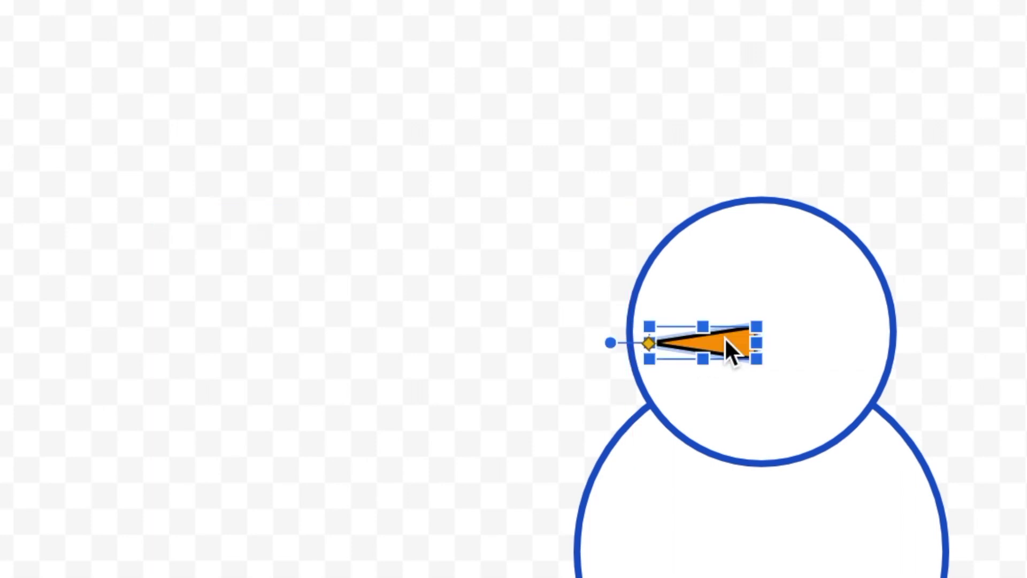
click(361, 386)
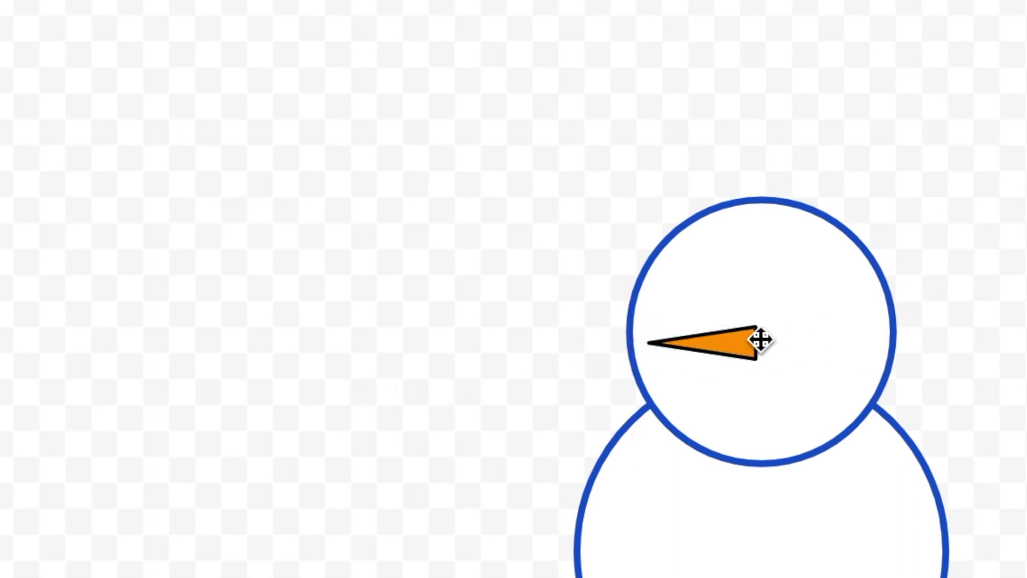
click(715, 342)
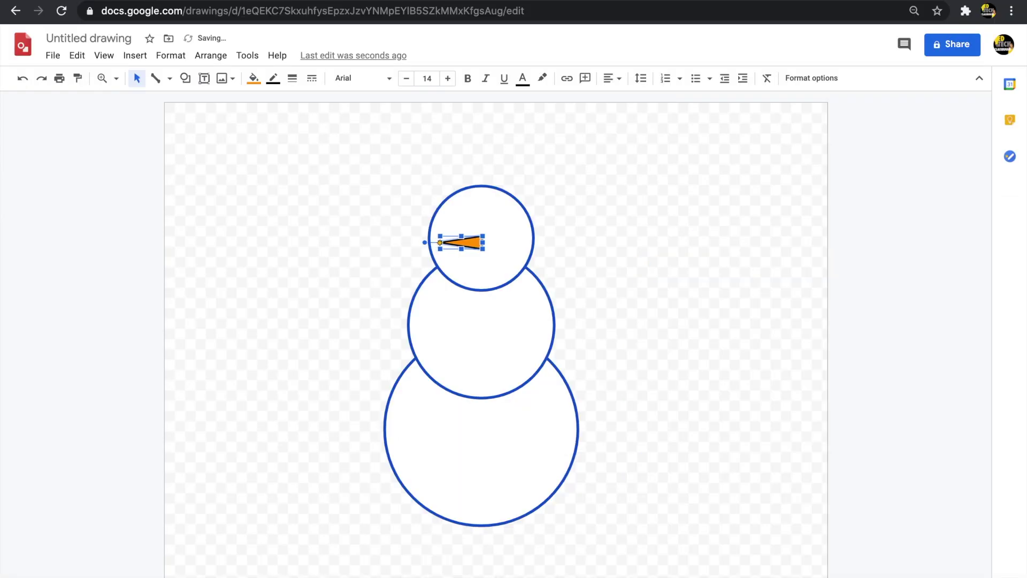
click(383, 261)
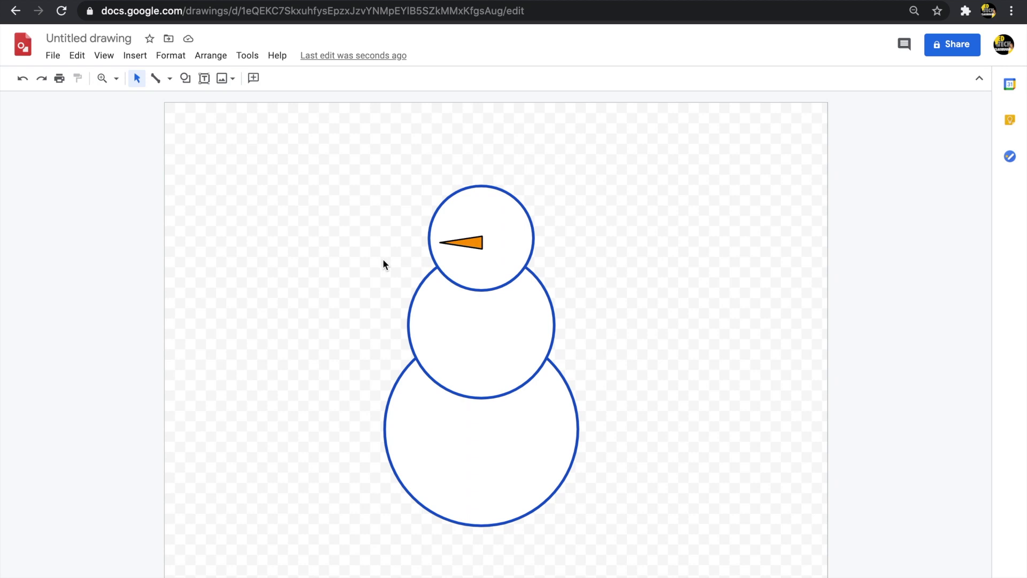
- Draw a small circle above the nose, fill it with black, and duplicate it to make two side-by-side eyes
click(185, 78)
mouse_move(196, 105)
click(289, 131)
drag(243, 191, 497, 219)
click(254, 78)
click(259, 145)
key(ctrl+d)
click(628, 229)
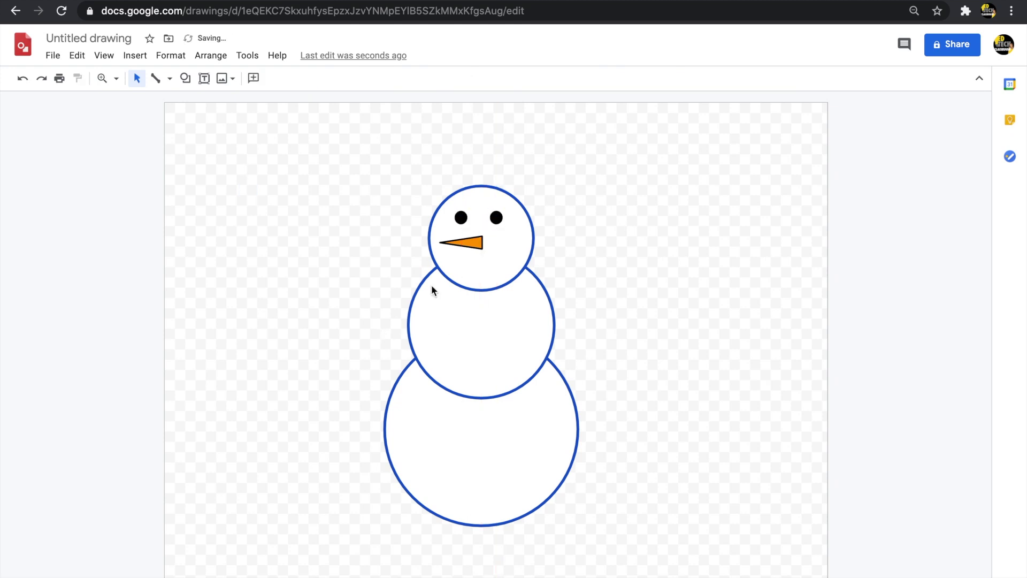
- Draw a small circle centered on the upper part of the snowman's middle section and fill it with green
click(185, 78)
mouse_move(254, 109)
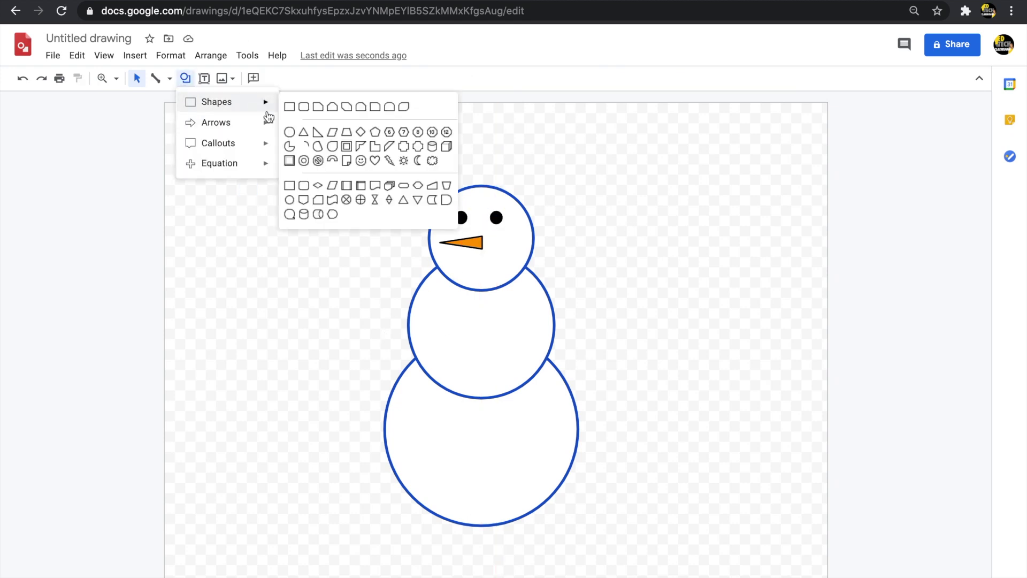
click(289, 132)
drag(261, 175, 482, 317)
click(253, 78)
click(314, 225)
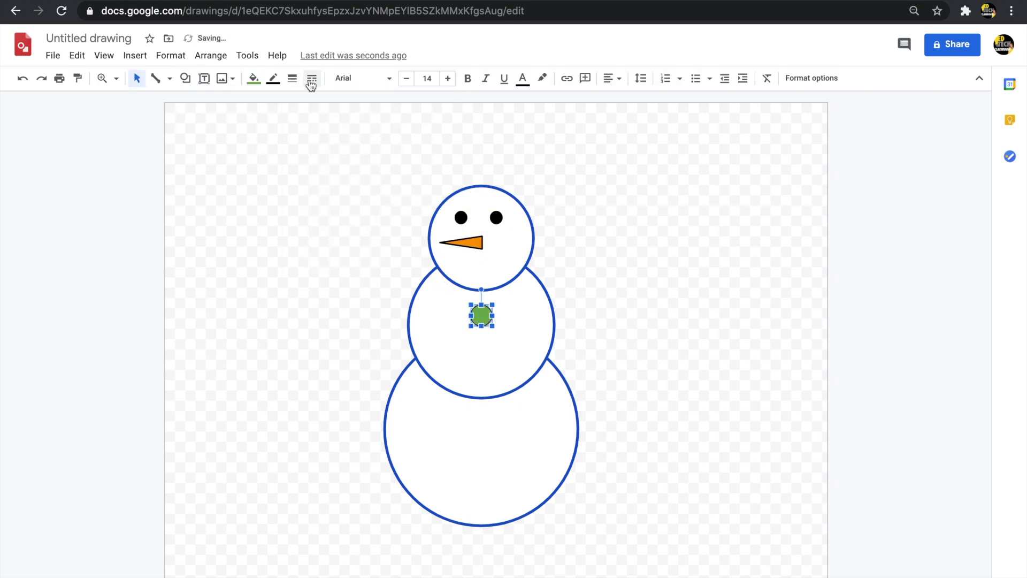
- Duplicate the green button into an evenly spaced column of three and shift the column up slightly on the middle section
drag(482, 320, 482, 376)
key(ctrl+d)
shift+click(481, 346)
shift+click(482, 317)
drag(481, 317, 482, 312)
click(646, 323)
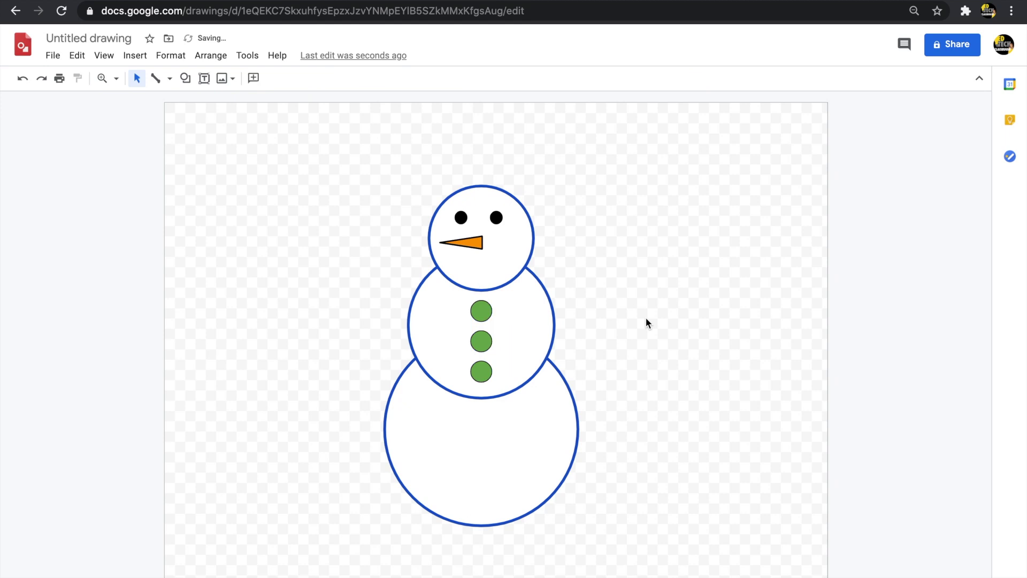
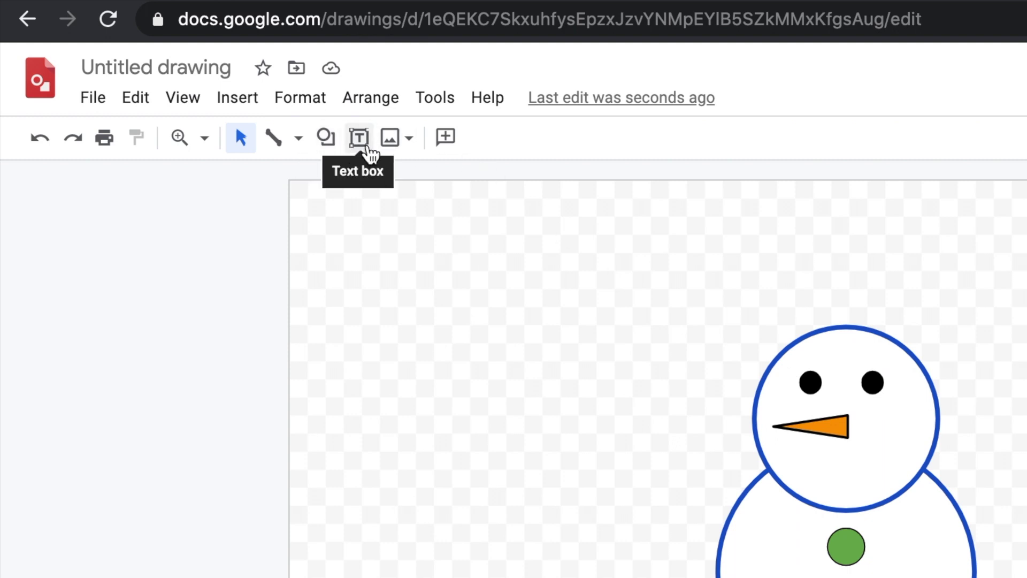
- Draw a wide, flat rectangle in the empty area to the upper left of the snowman as the hat's brim
click(332, 148)
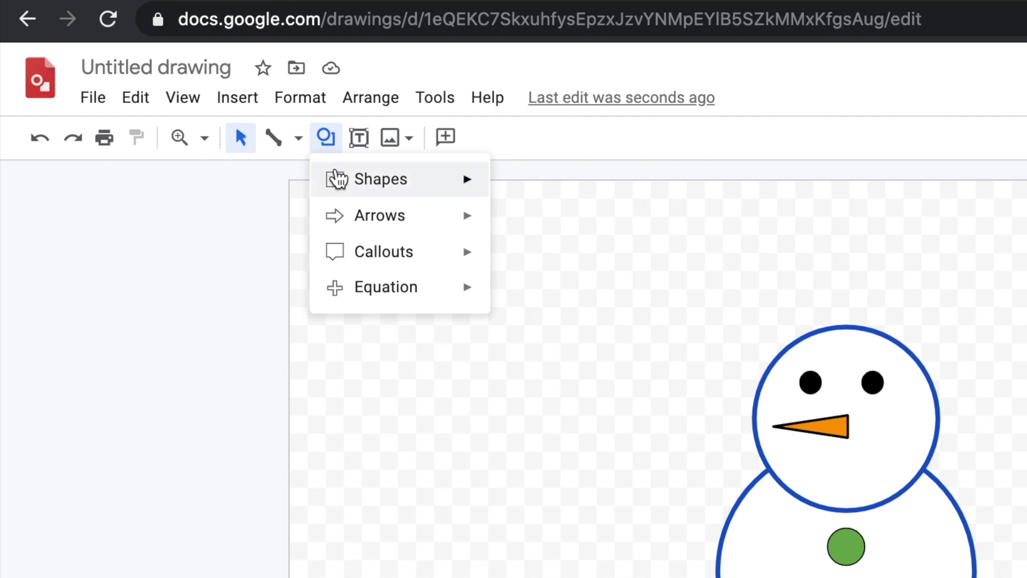
mouse_move(338, 180)
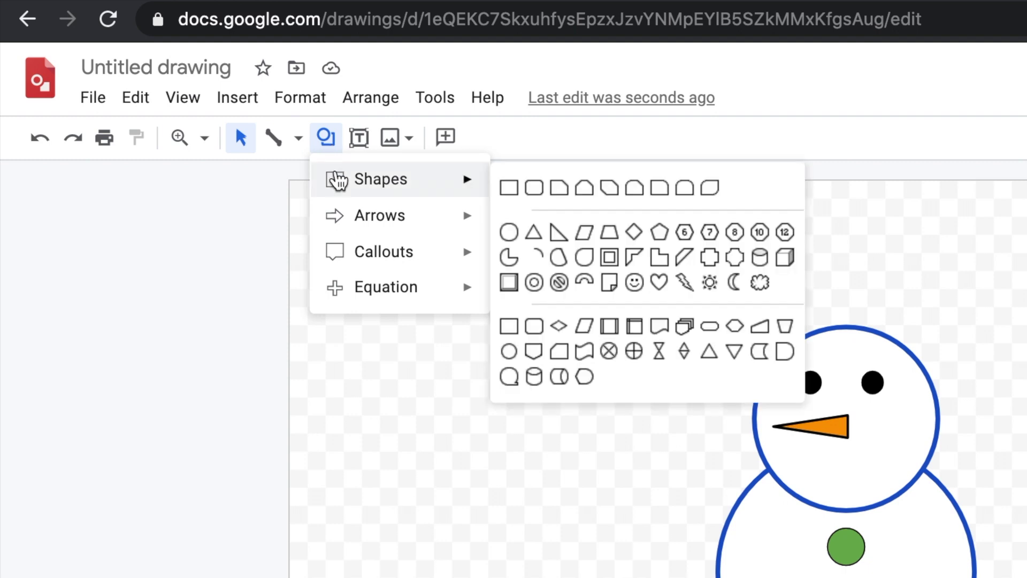
click(509, 188)
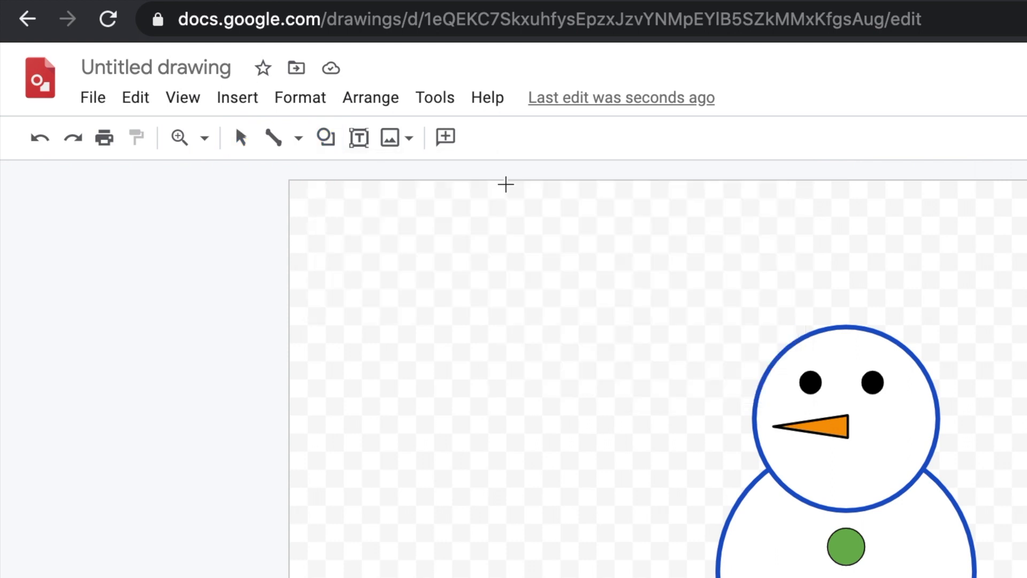
drag(362, 302, 532, 329)
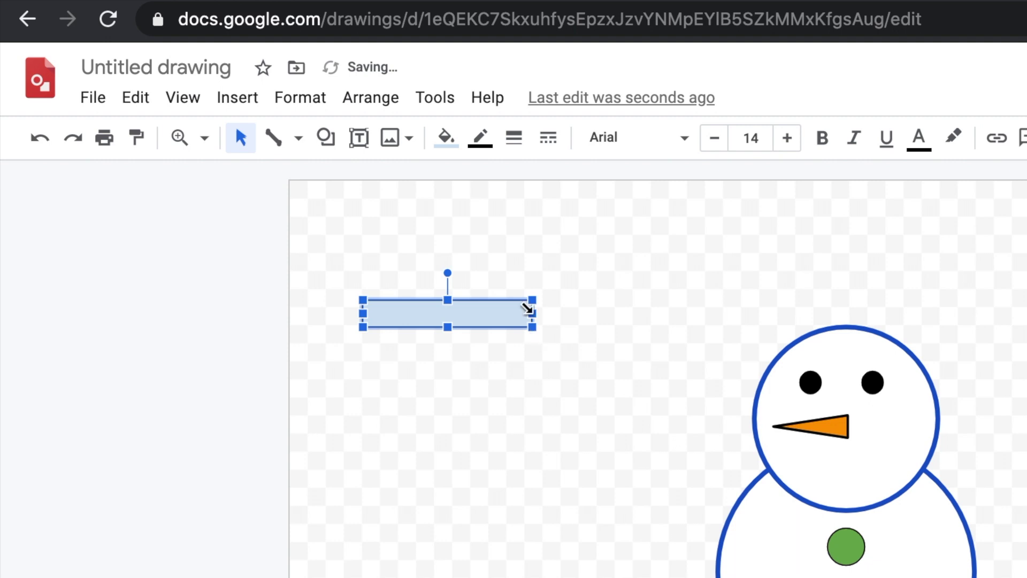
click(412, 202)
click(440, 308)
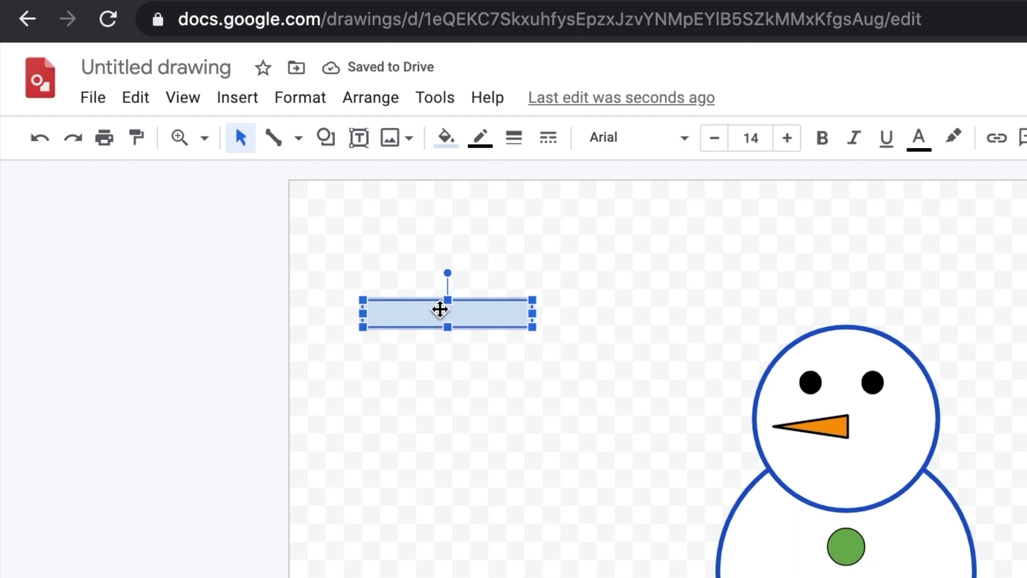
- Draw a taller, narrower rectangle as the hat's crown and center it directly on top of the brim
click(326, 138)
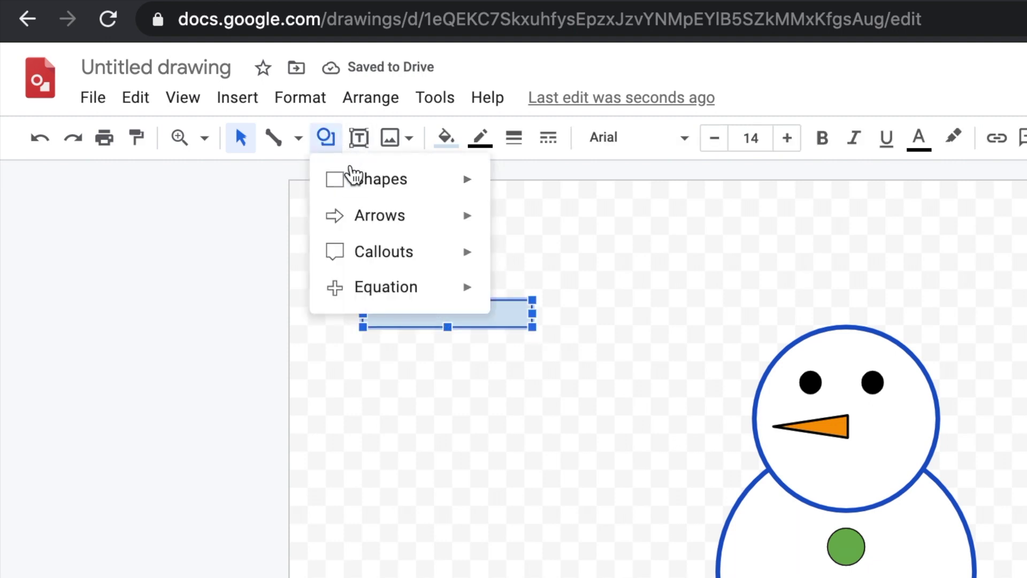
mouse_move(356, 179)
click(509, 188)
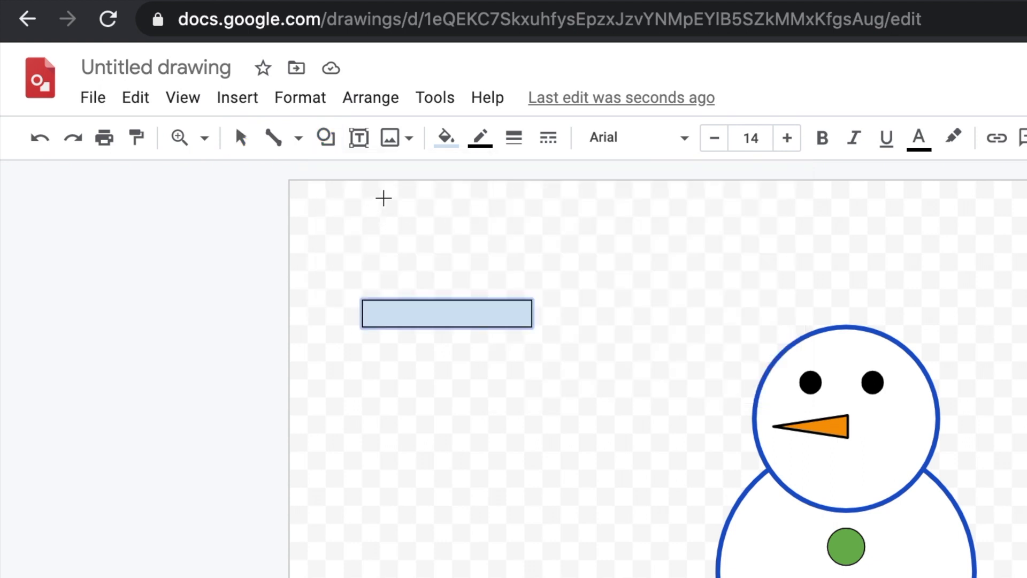
drag(383, 198, 515, 297)
click(666, 256)
click(459, 259)
drag(459, 258, 456, 259)
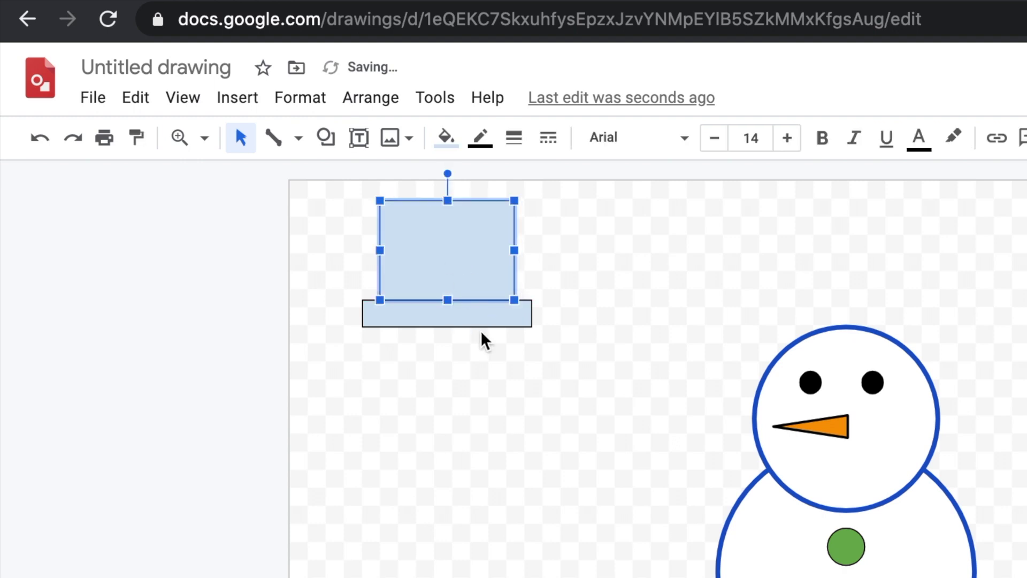
- Fill both hat rectangles with dark gray and set their black borders to 4px
shift+click(473, 312)
click(447, 138)
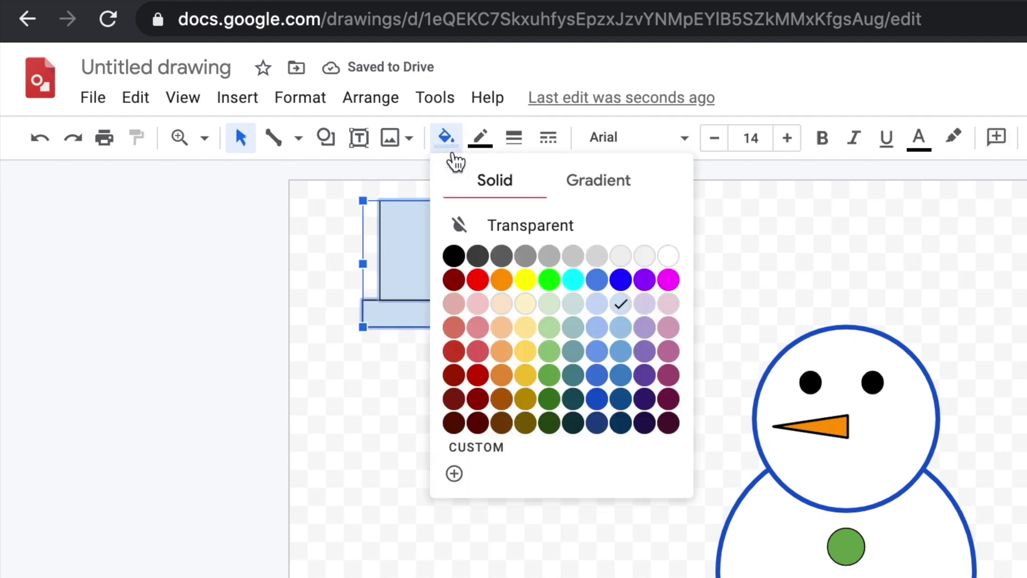
click(478, 254)
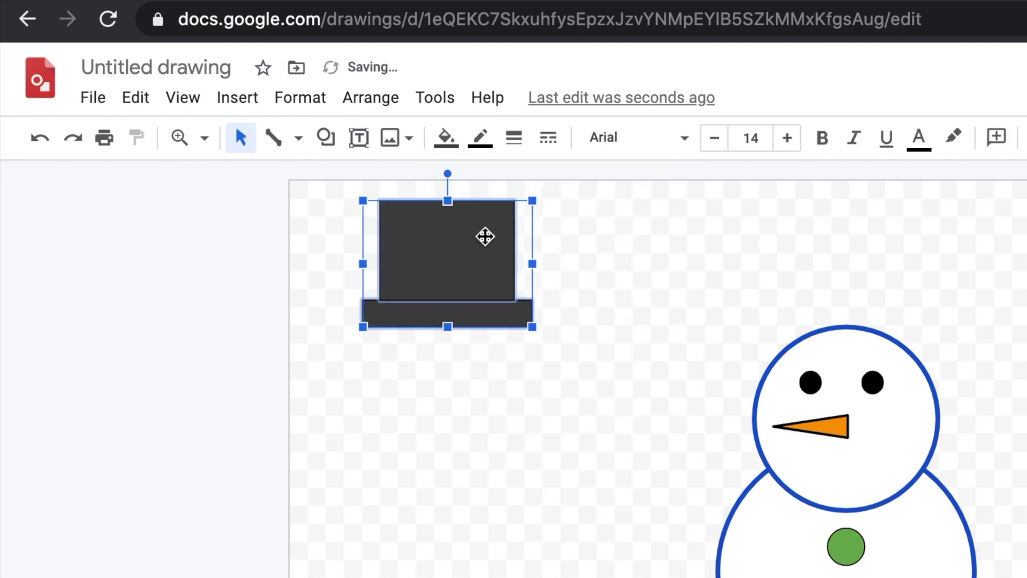
click(480, 139)
click(480, 141)
click(514, 140)
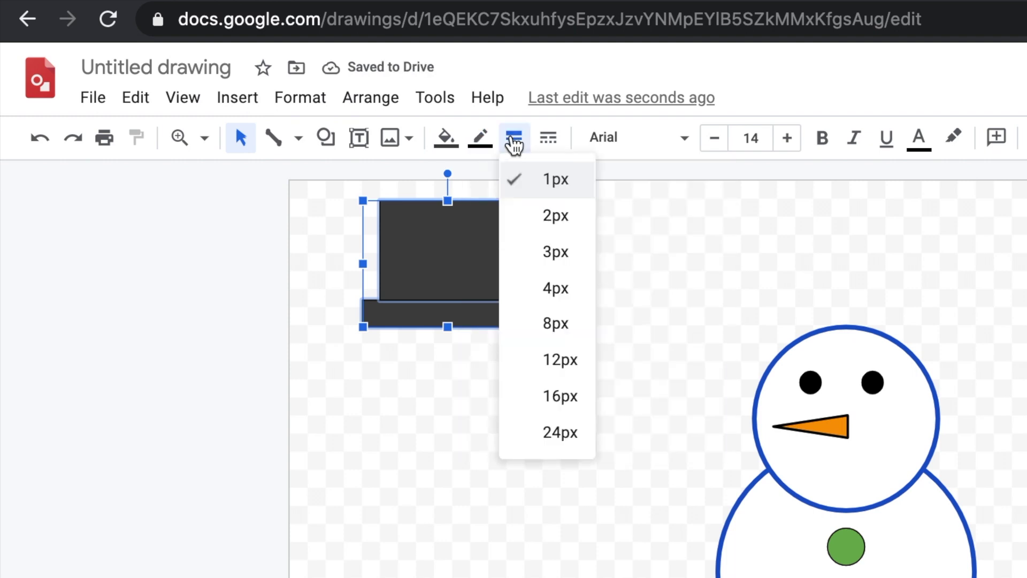
click(541, 289)
click(625, 312)
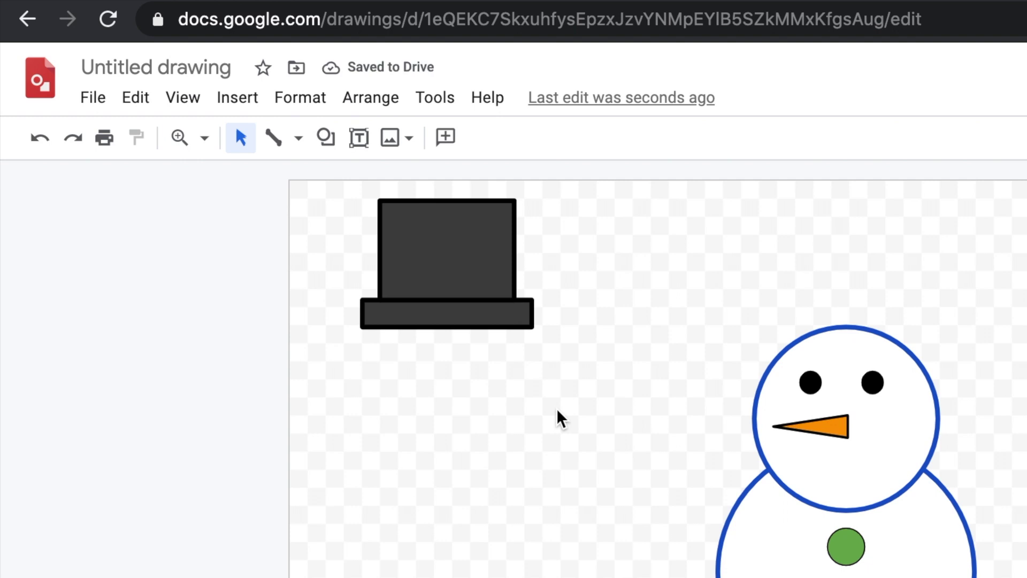
- Move the hat's brim down separately from the crown, and undo that move
click(488, 315)
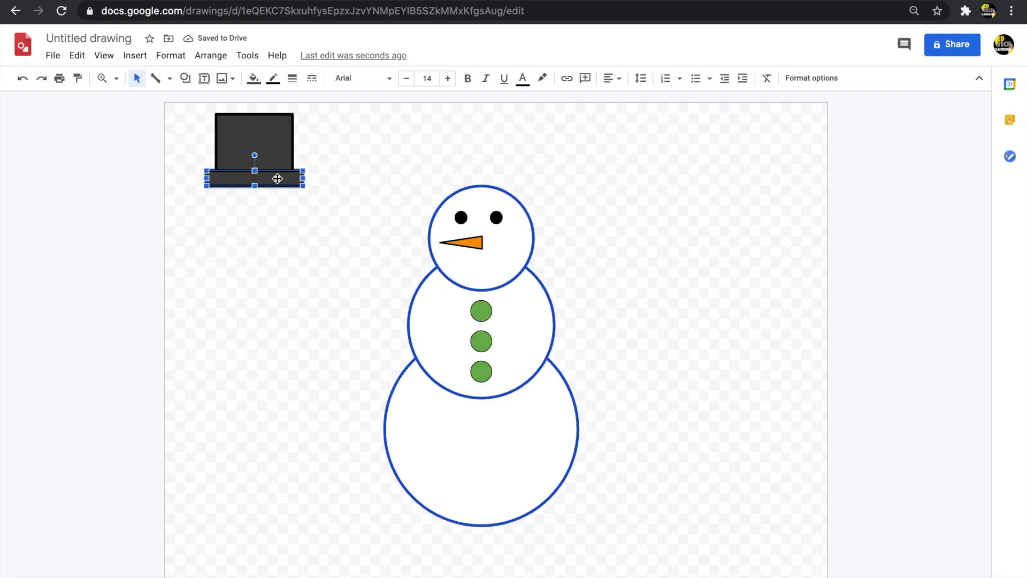
click(275, 160)
click(294, 215)
drag(282, 184, 284, 227)
key(ctrl+z)
click(282, 229)
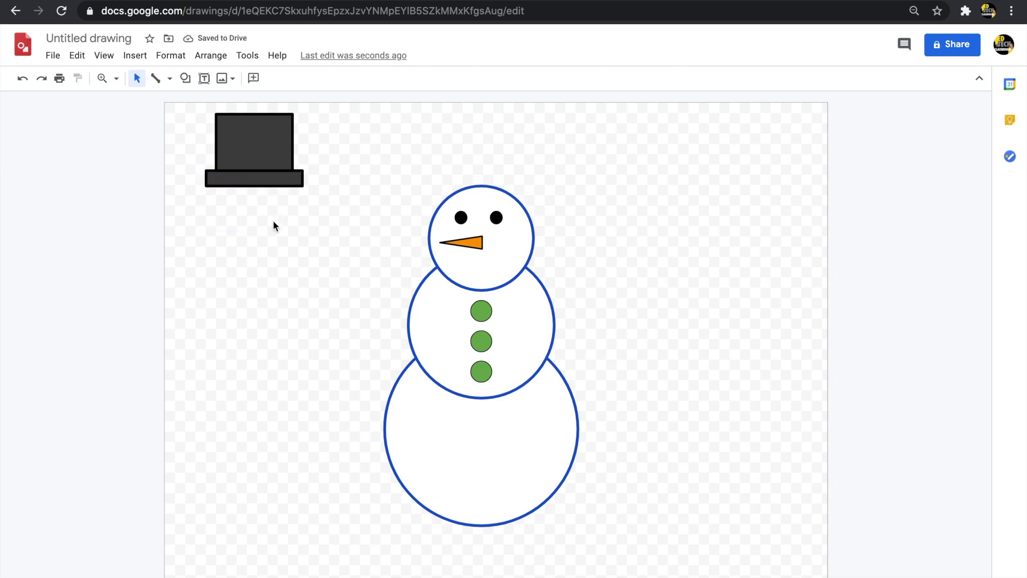
- Group the hat's crown and brim into a single object
drag(348, 198, 197, 122)
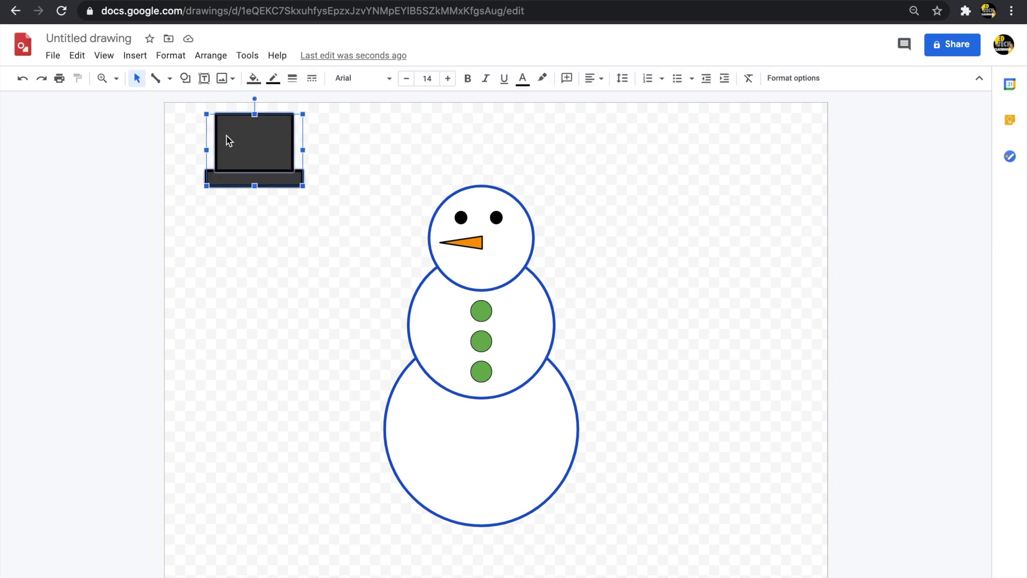
right_click(266, 156)
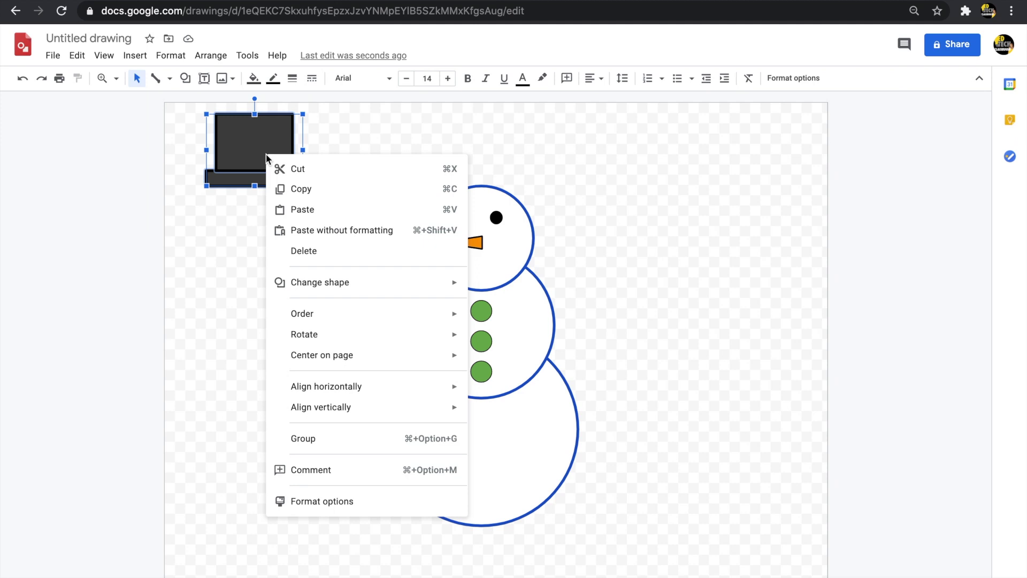
click(328, 439)
- Shrink the grouped hat and center it on top of the snowman's head
click(334, 293)
drag(281, 176, 496, 174)
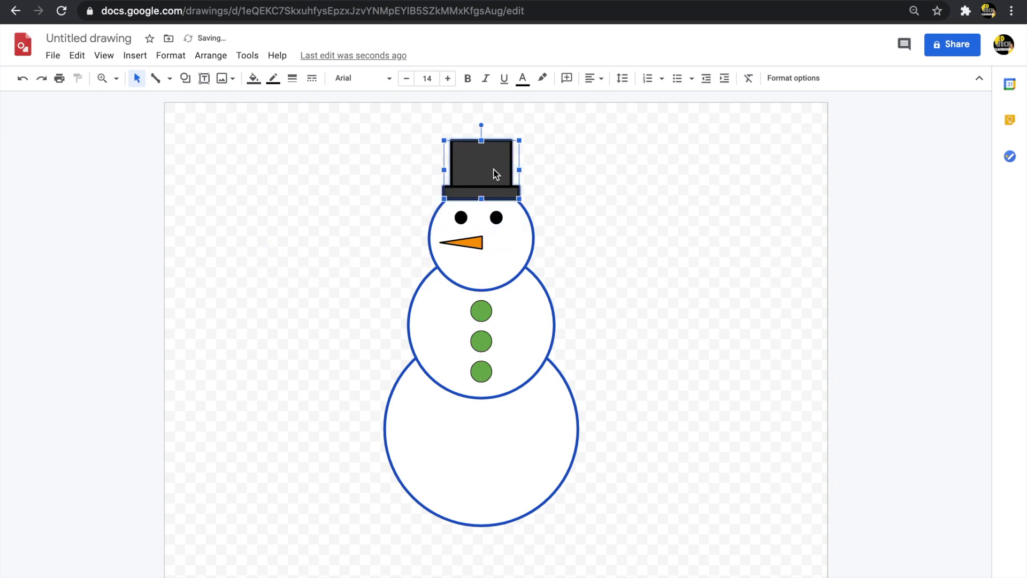
click(602, 217)
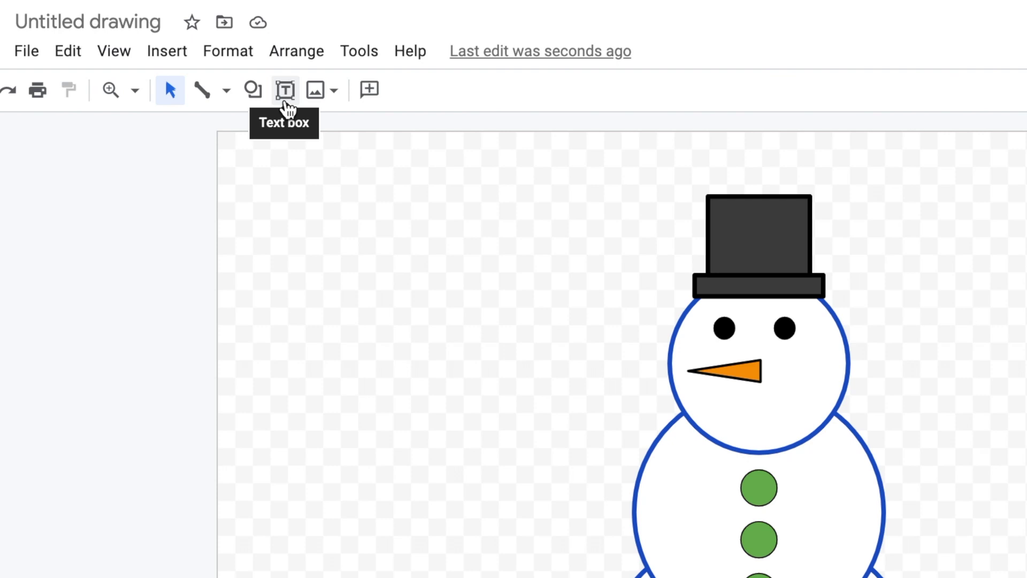
- Add a large text box to the left of the snowman's head with the text "My snowman is..."
click(286, 101)
drag(256, 175, 598, 540)
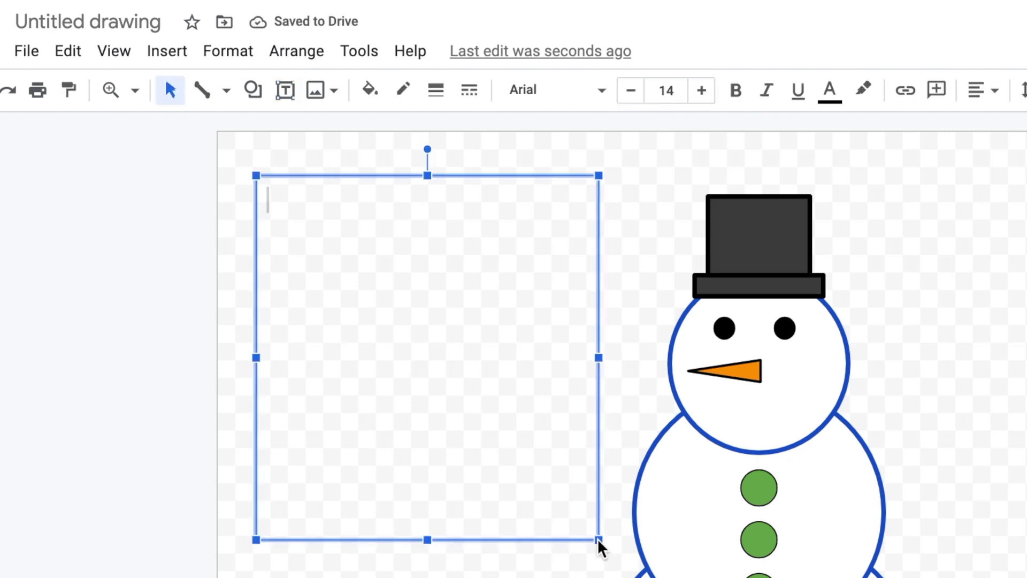
text(My snowm)
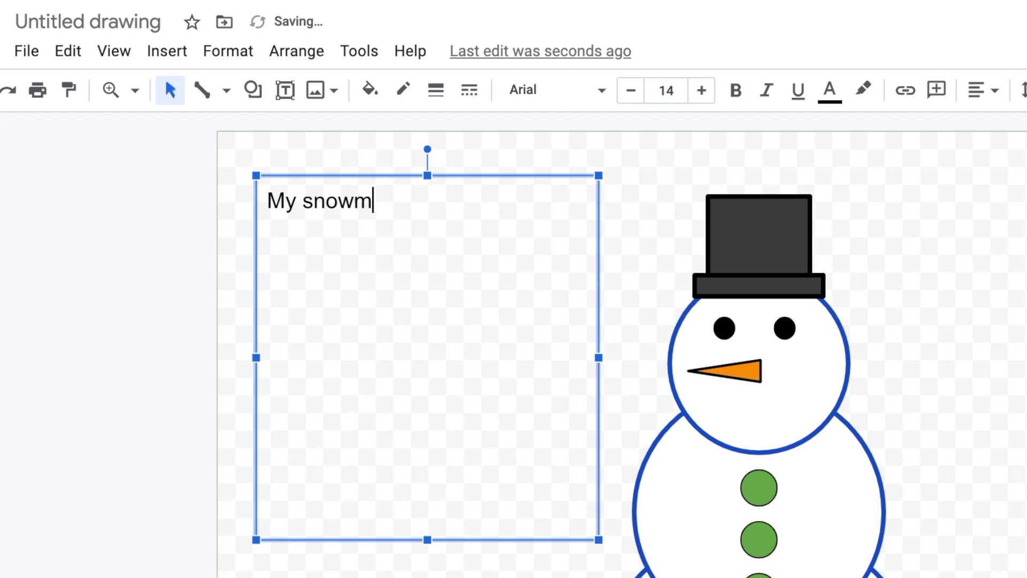
text(an is...)
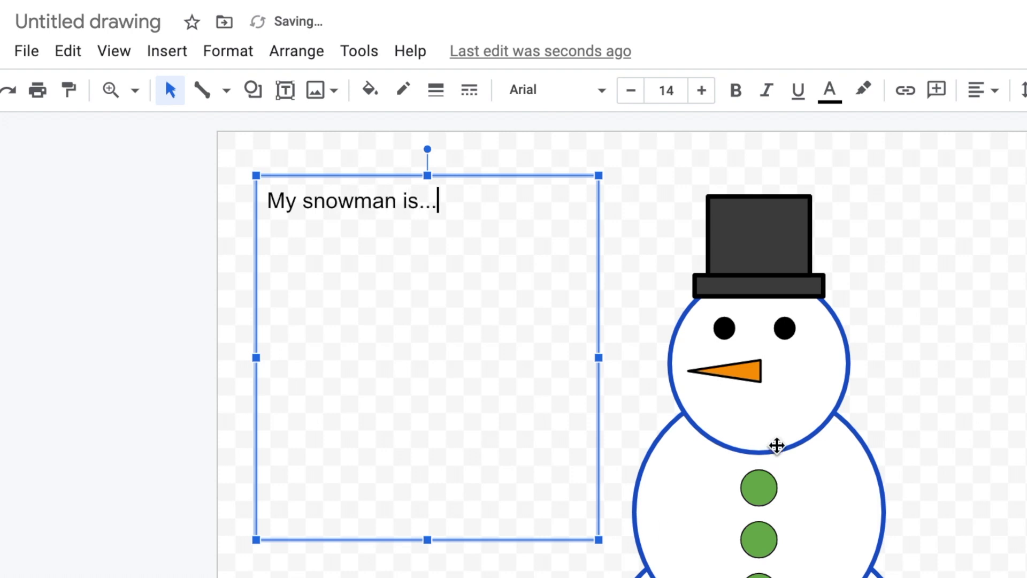
click(640, 247)
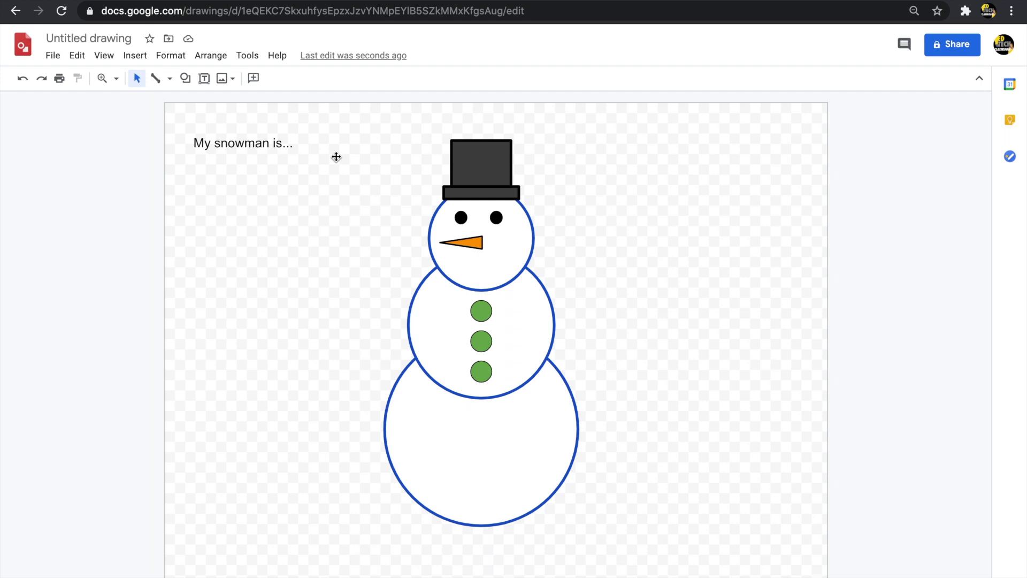
- Draw a large heart below the "My snowman is..." text and shift it slightly toward the snowman
click(186, 79)
mouse_move(254, 125)
mouse_move(250, 106)
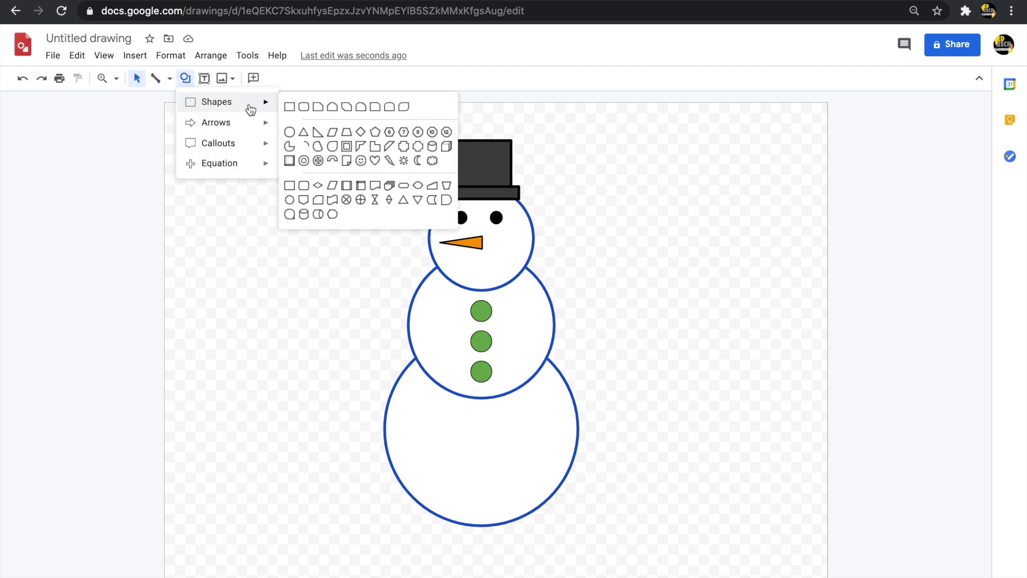
click(375, 161)
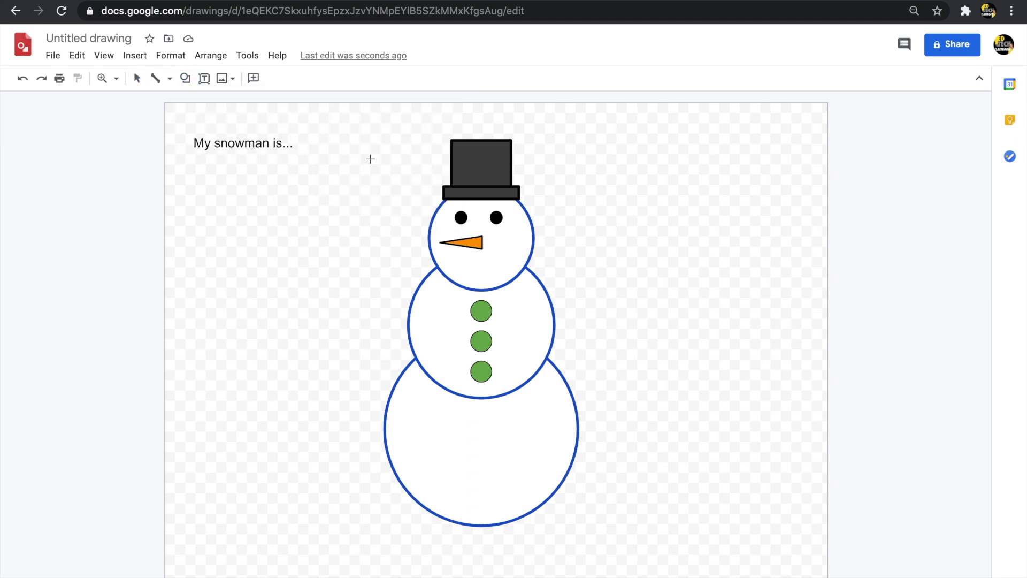
drag(190, 249, 323, 371)
drag(259, 309, 283, 311)
click(289, 419)
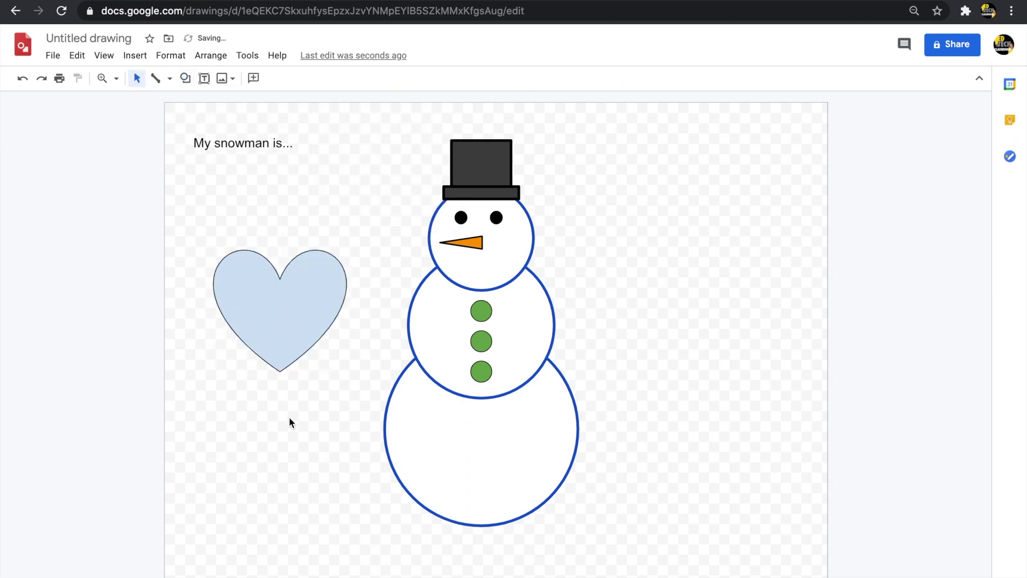
- Add the text "My snowman!" inside the heart and center it horizontally
double_click(291, 326)
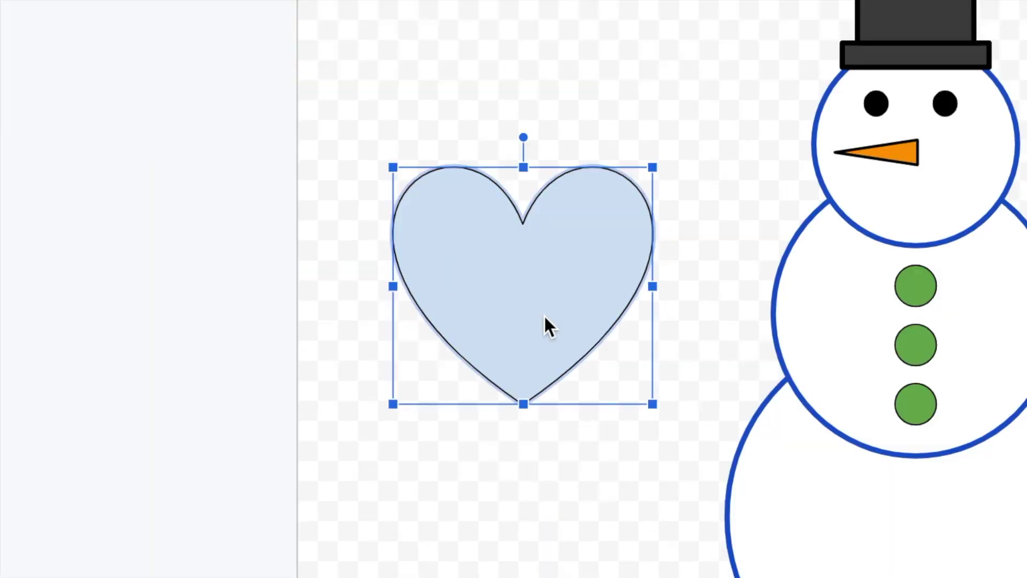
text(My sno)
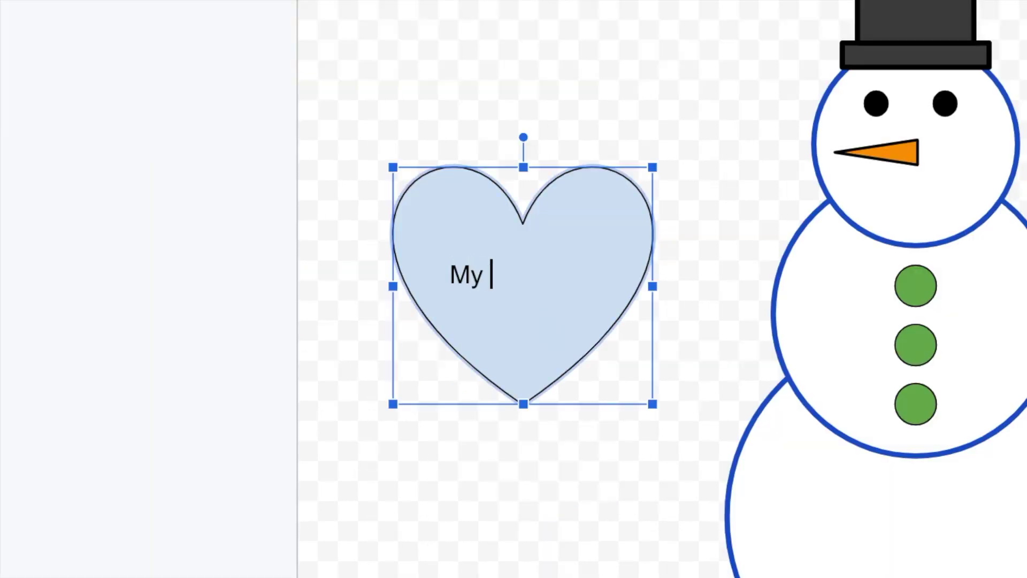
text(wman!)
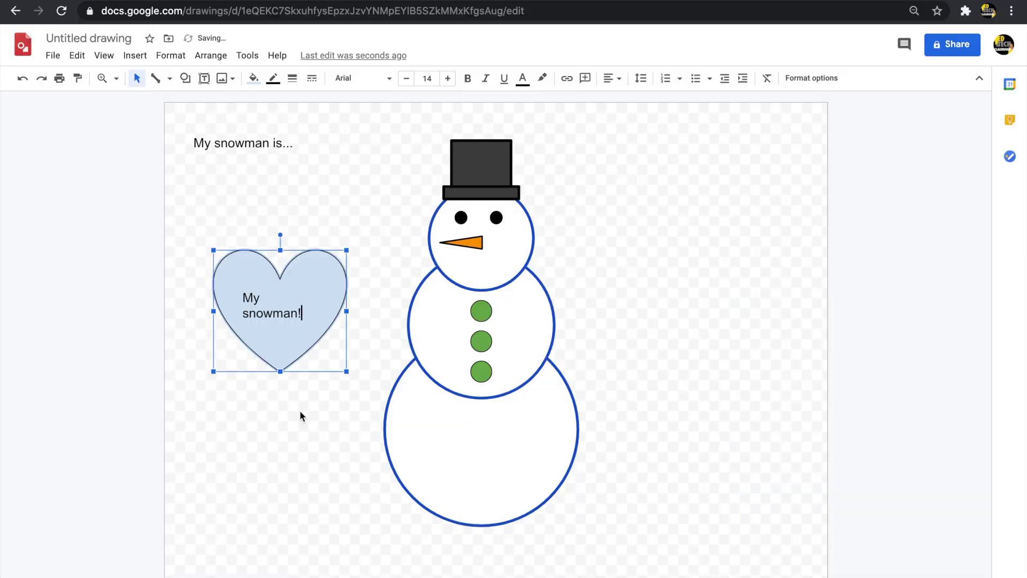
key(ctrl+a)
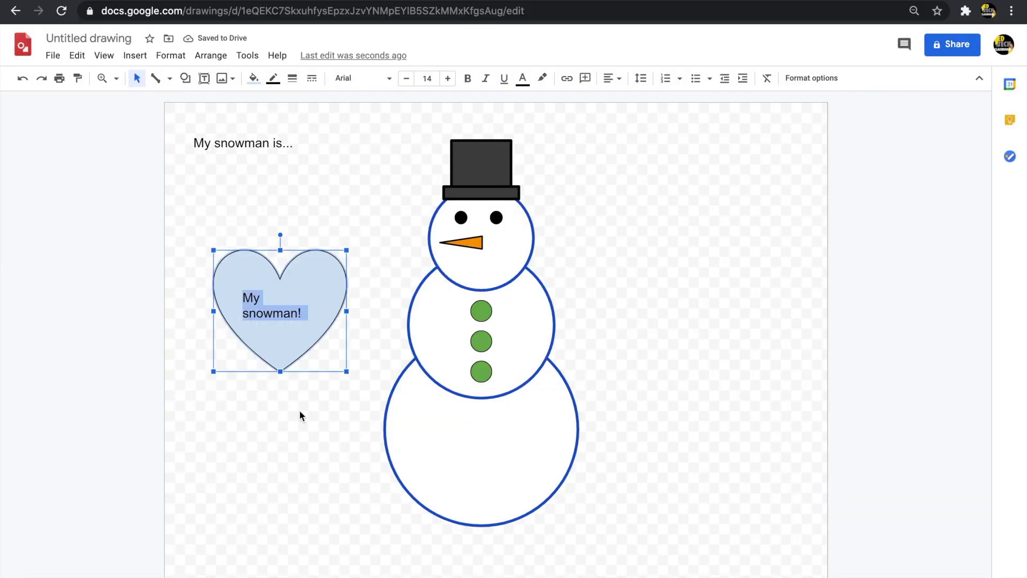
click(619, 80)
click(628, 99)
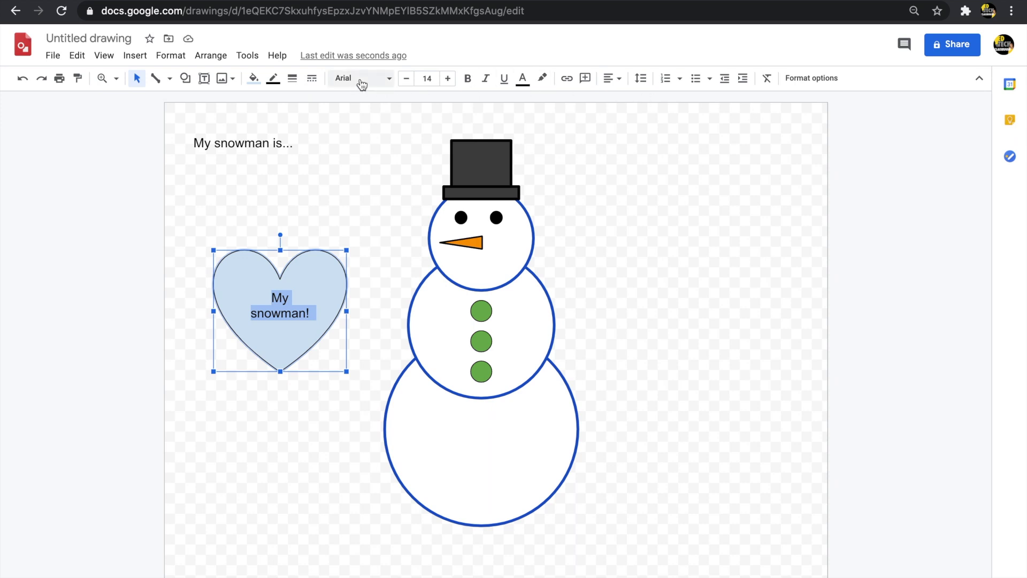
click(611, 80)
click(611, 80)
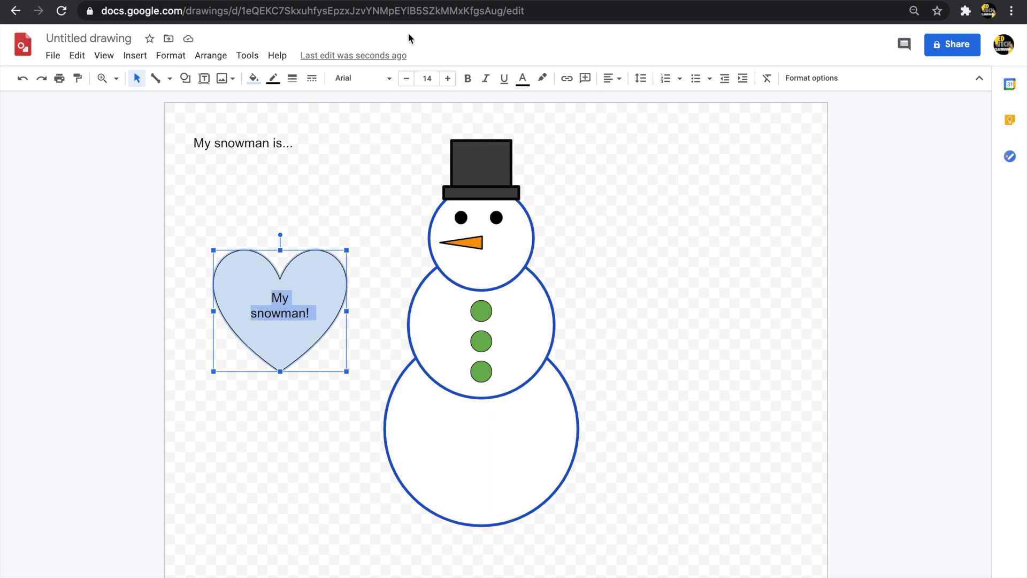
- Set the heart's text to the Delius Unicase font at size 12
click(364, 79)
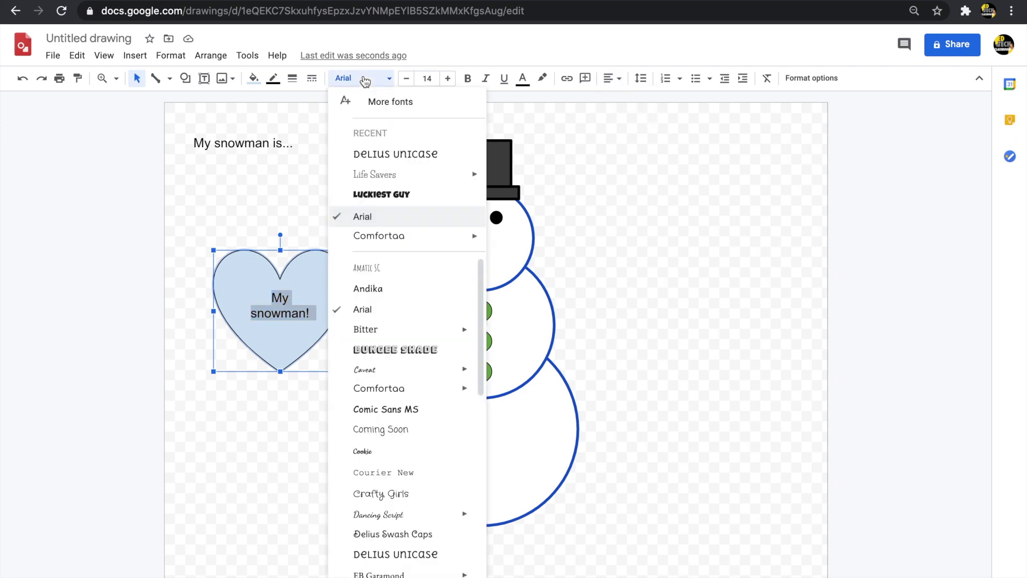
click(375, 157)
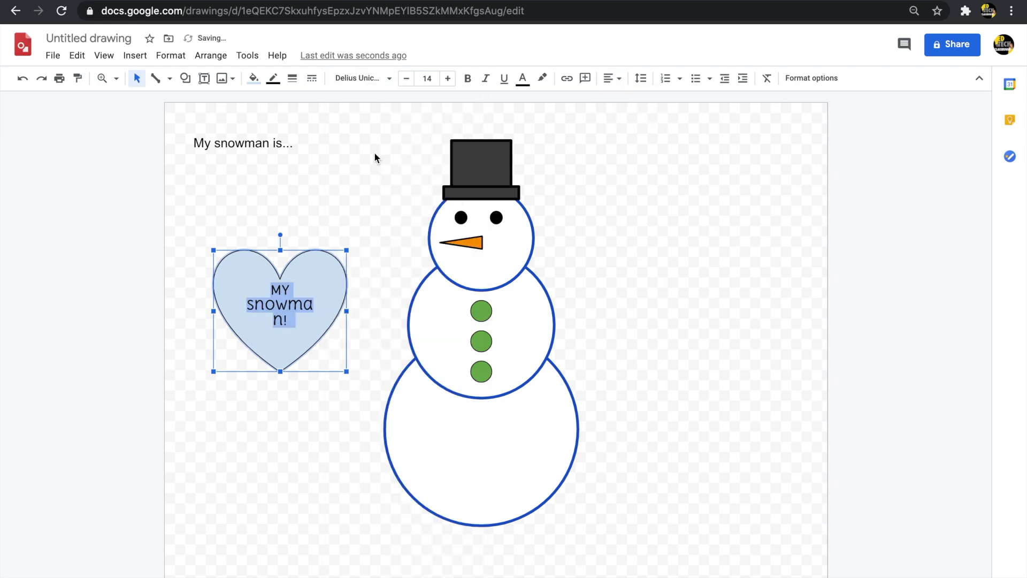
click(406, 79)
click(406, 79)
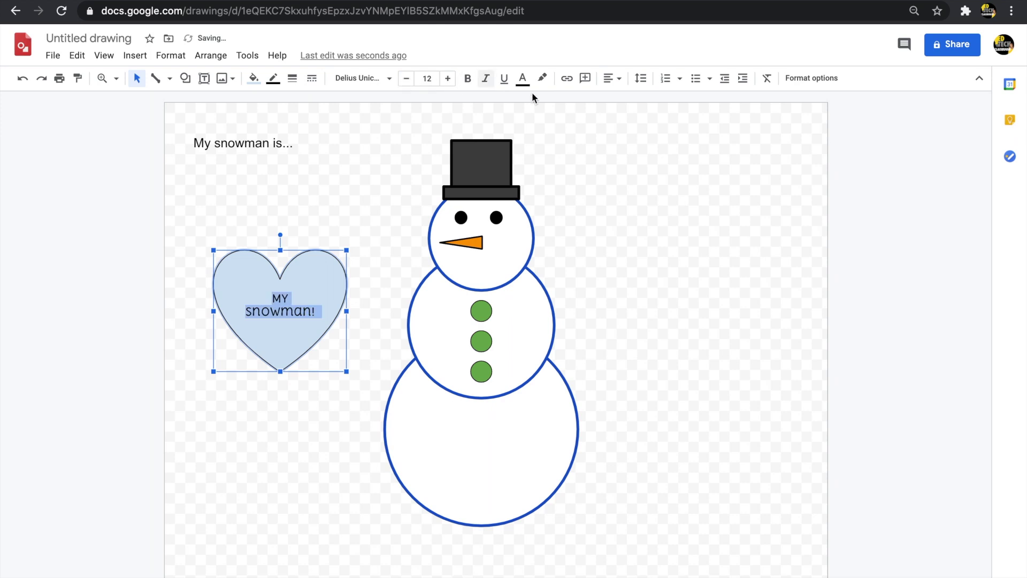
- Color the heart's text red and make it bold, italic and underlined
click(523, 79)
click(542, 115)
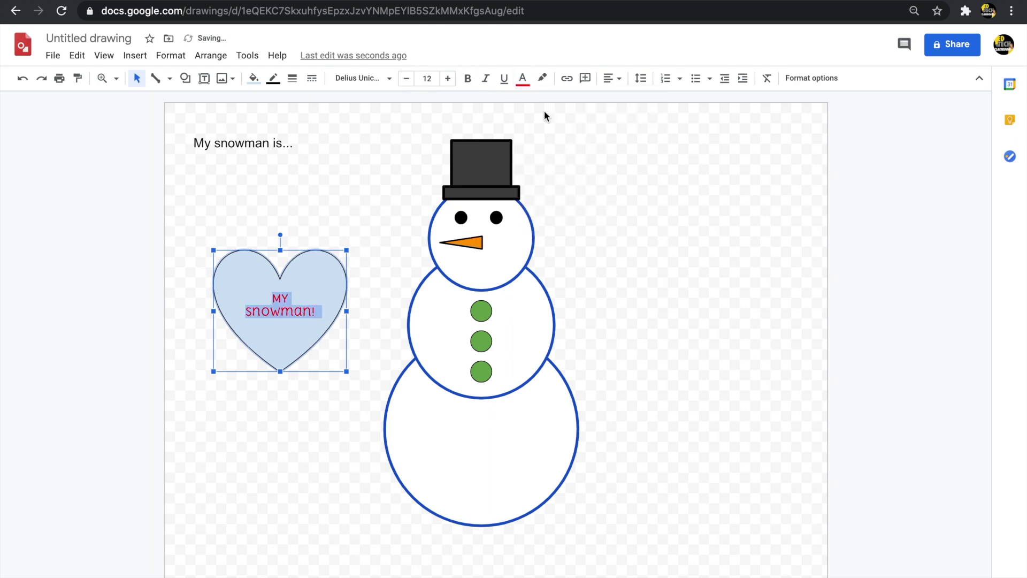
key(ctrl+b)
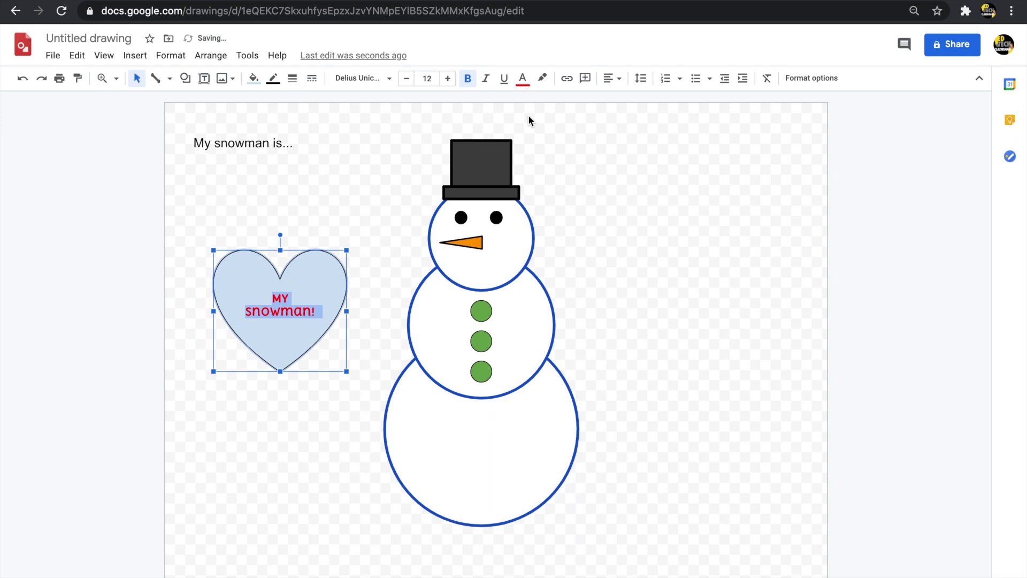
key(ctrl+i)
key(ctrl+u)
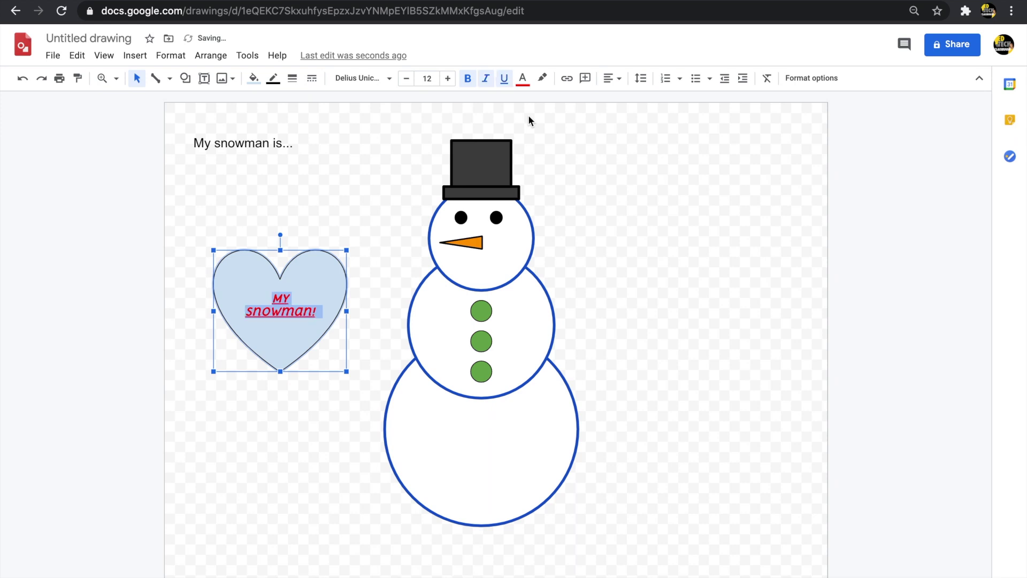
click(632, 145)
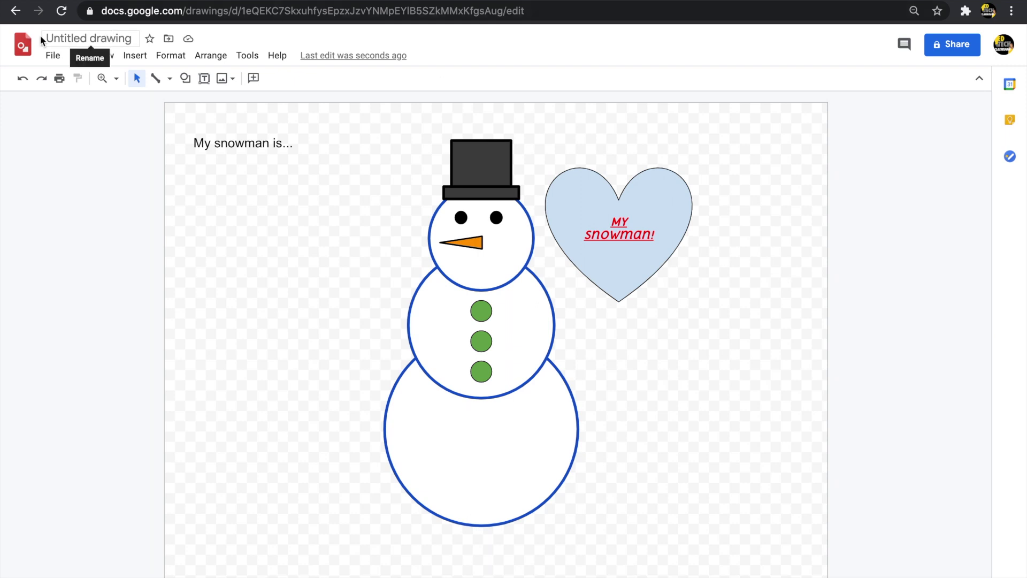
- Rename the untitled drawing as "Snowman"
click(109, 40)
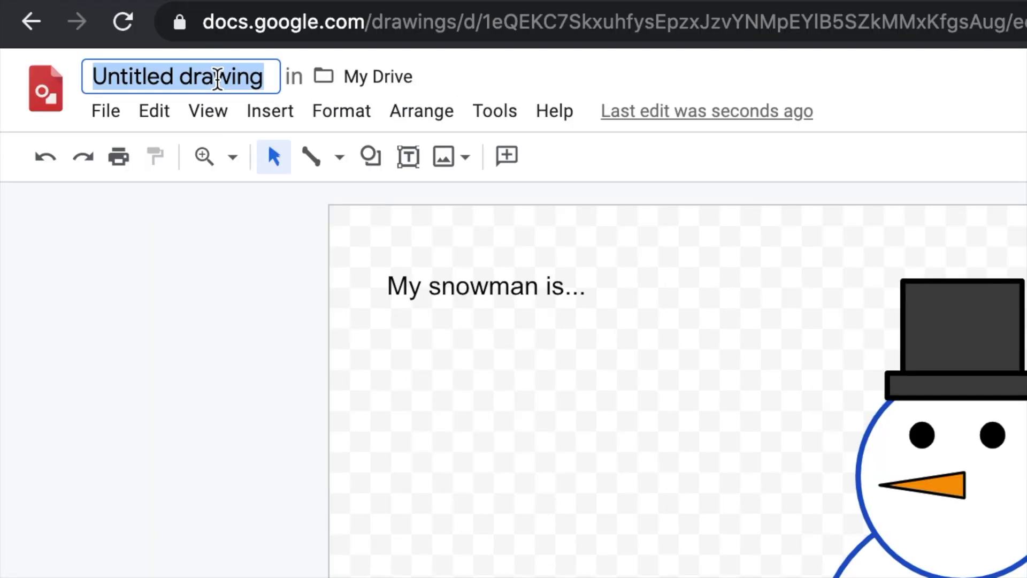
text(Snowman)
key(Return)
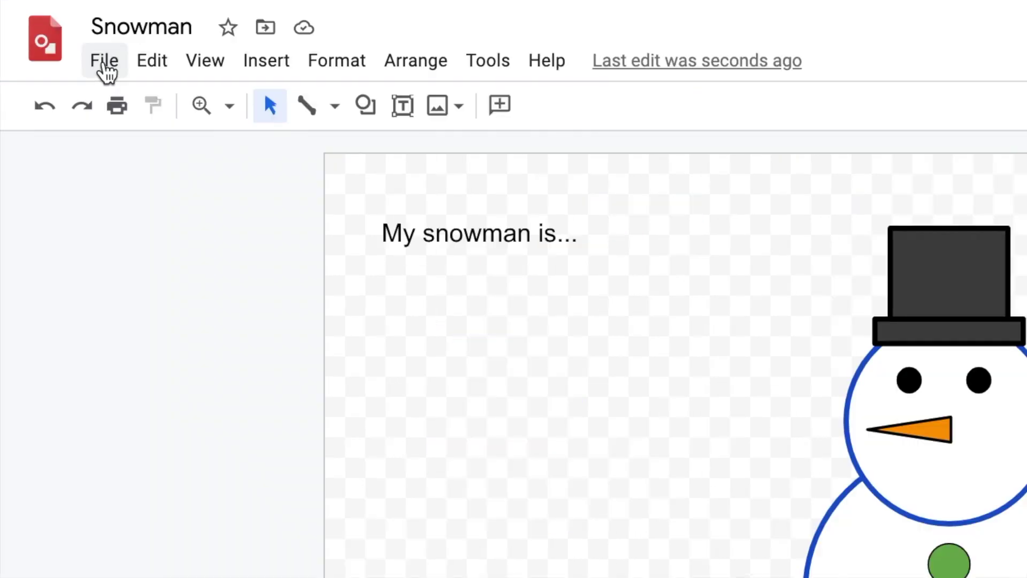
- Bring up the file format choices for downloading the drawing
click(105, 62)
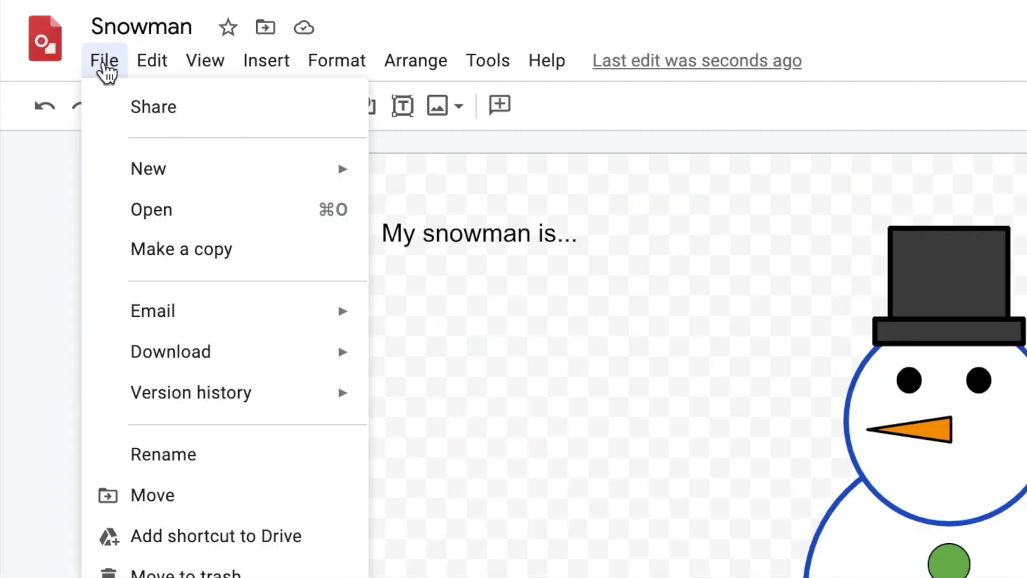
mouse_move(113, 348)
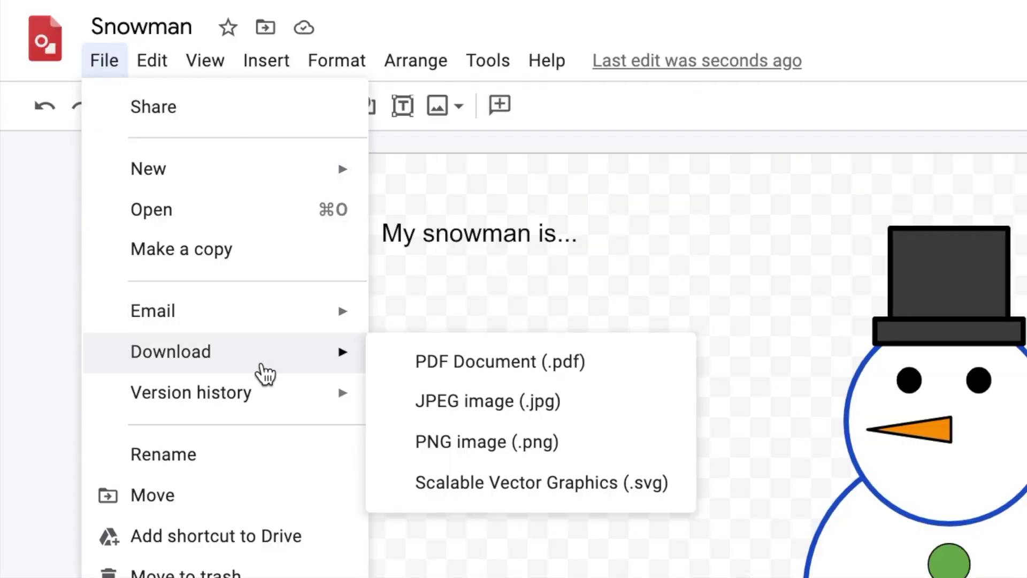